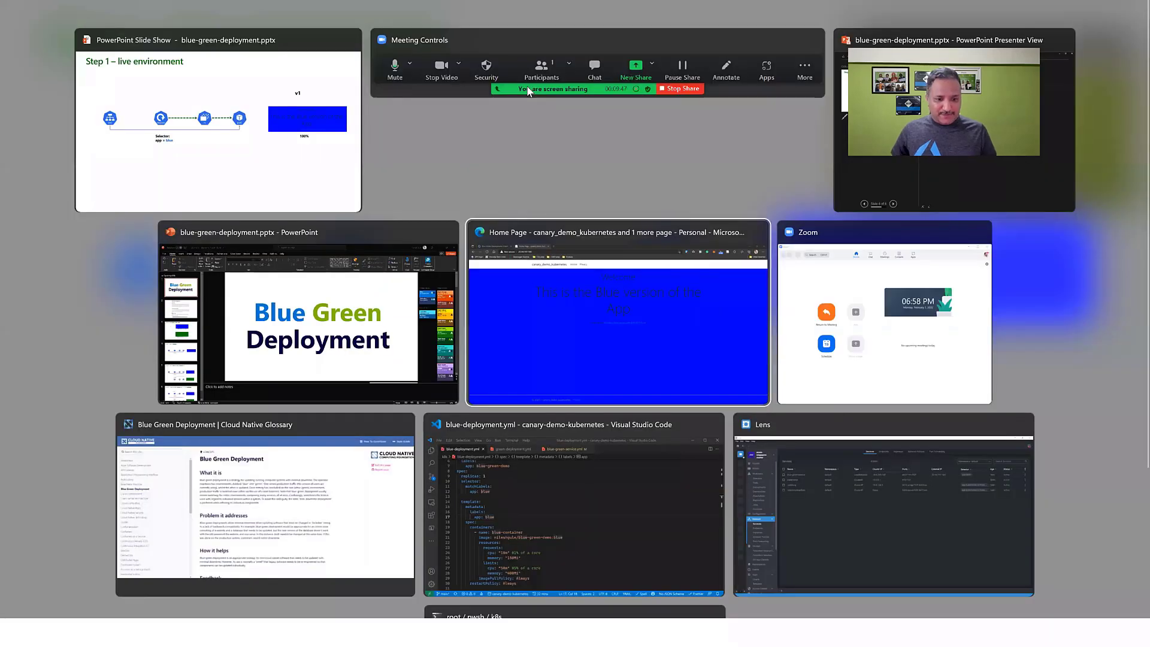
Switch to VS Code and walk through blue-deployment.yml's Deployment kind and app: blue selector
key("Right")
key("Right")
key("Right")
key("Return")
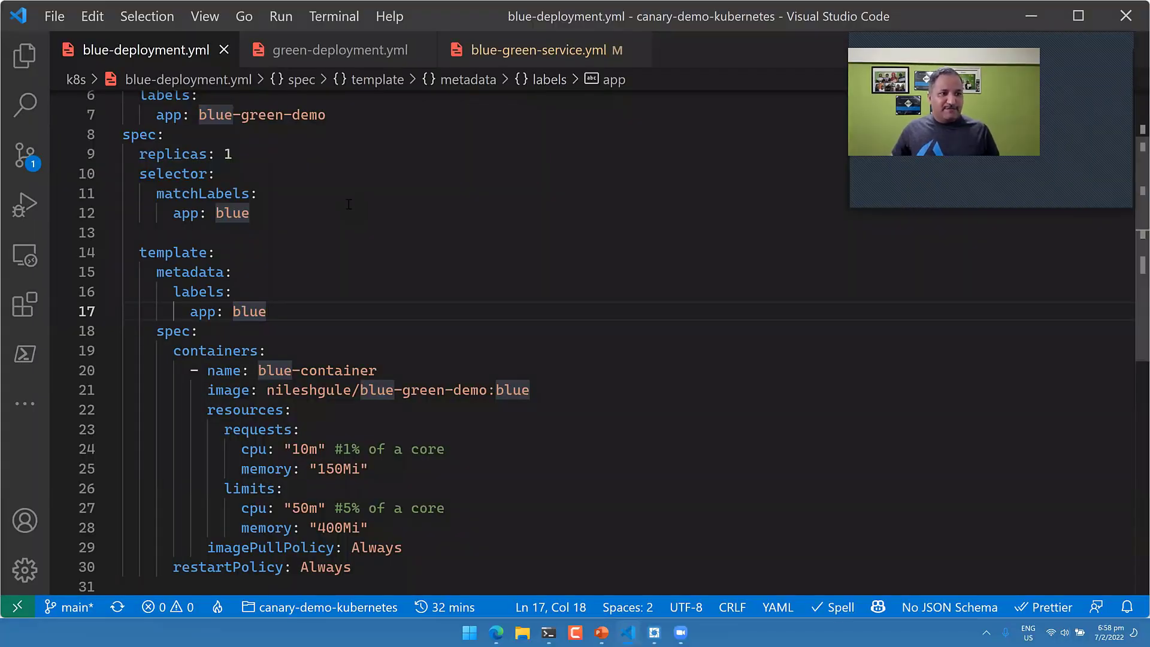
scroll(328, 197, "up", 2)
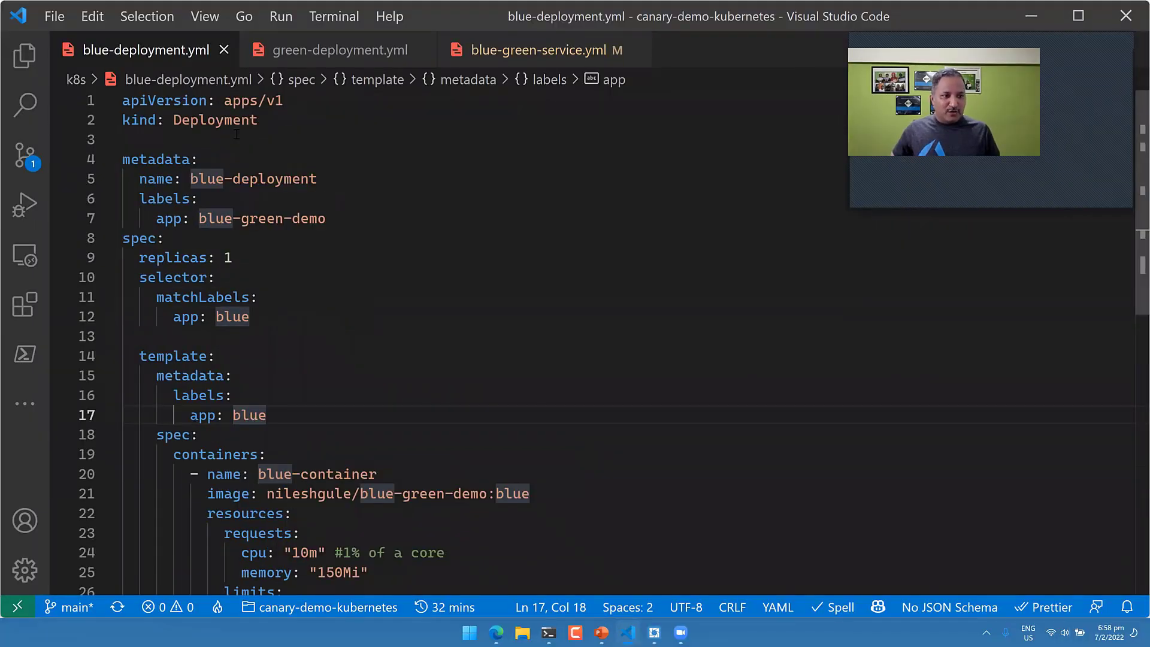
left_click(241, 120)
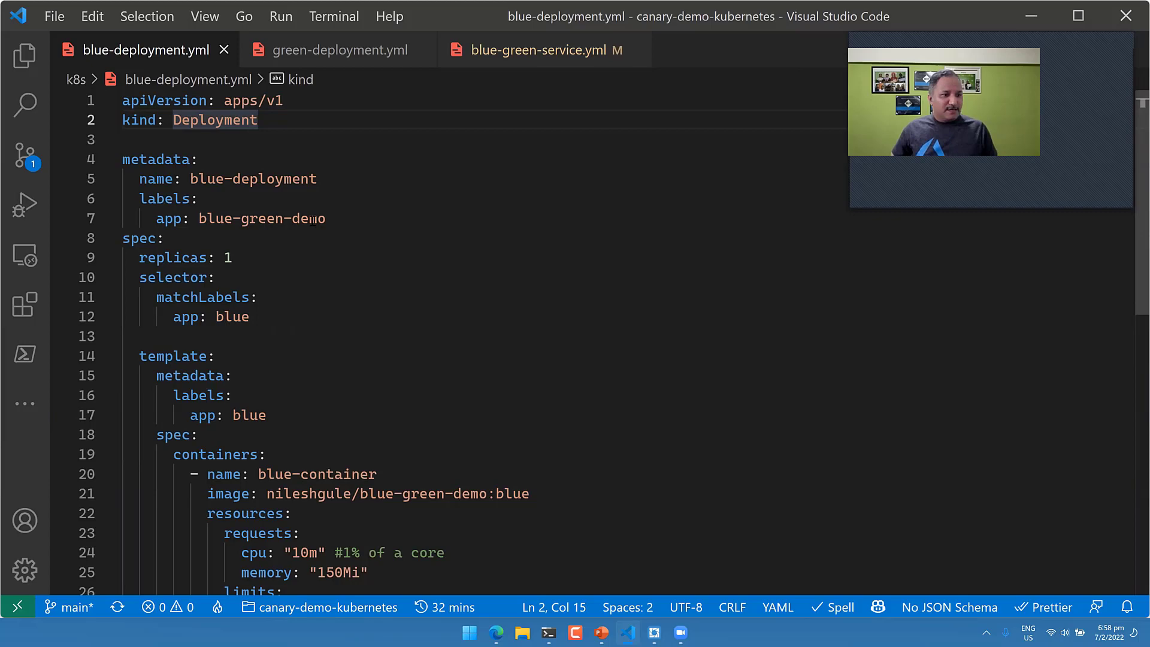
left_click(173, 218)
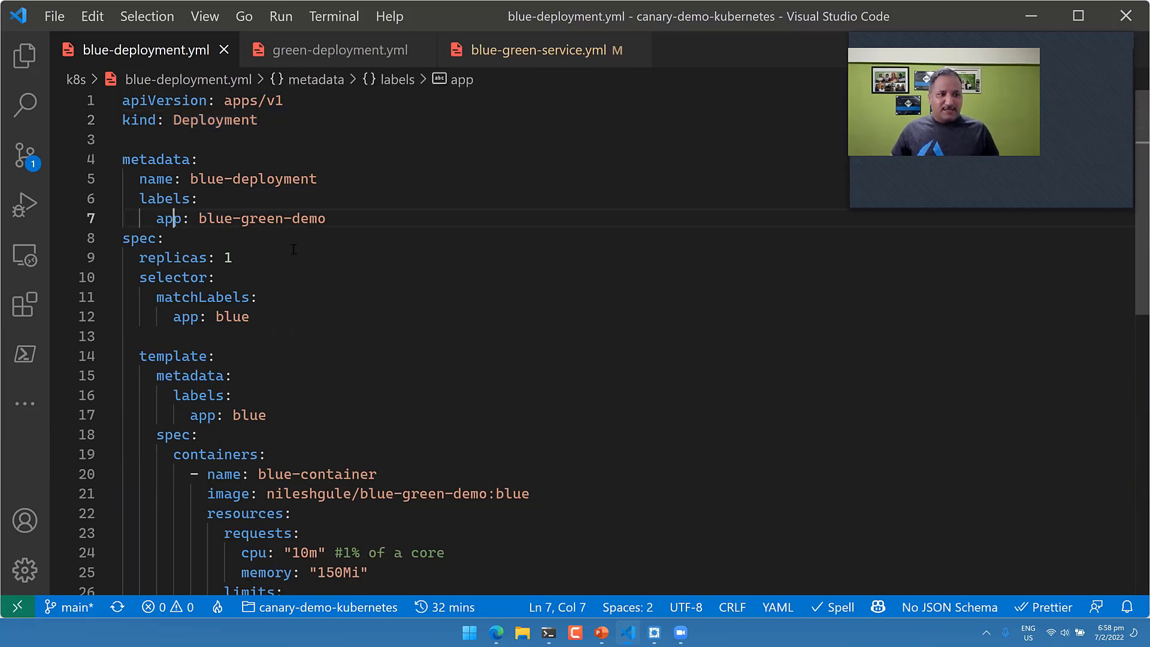
scroll(331, 252, "down", 2)
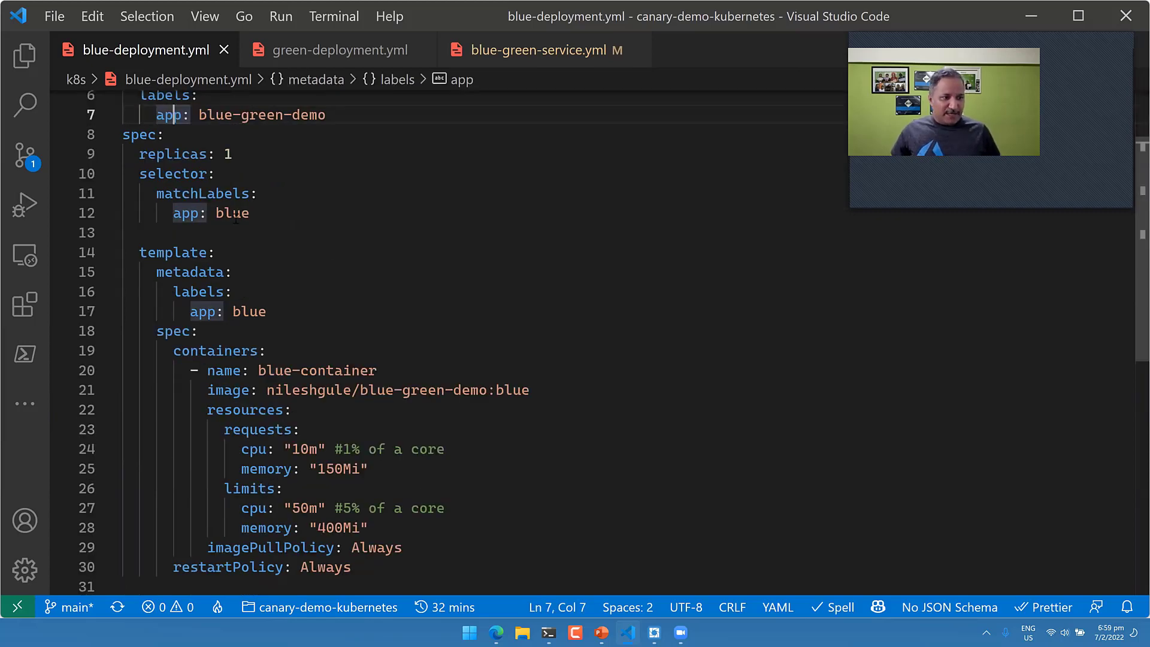
scroll(237, 218, "down", 2)
scroll(212, 293, "up", 4)
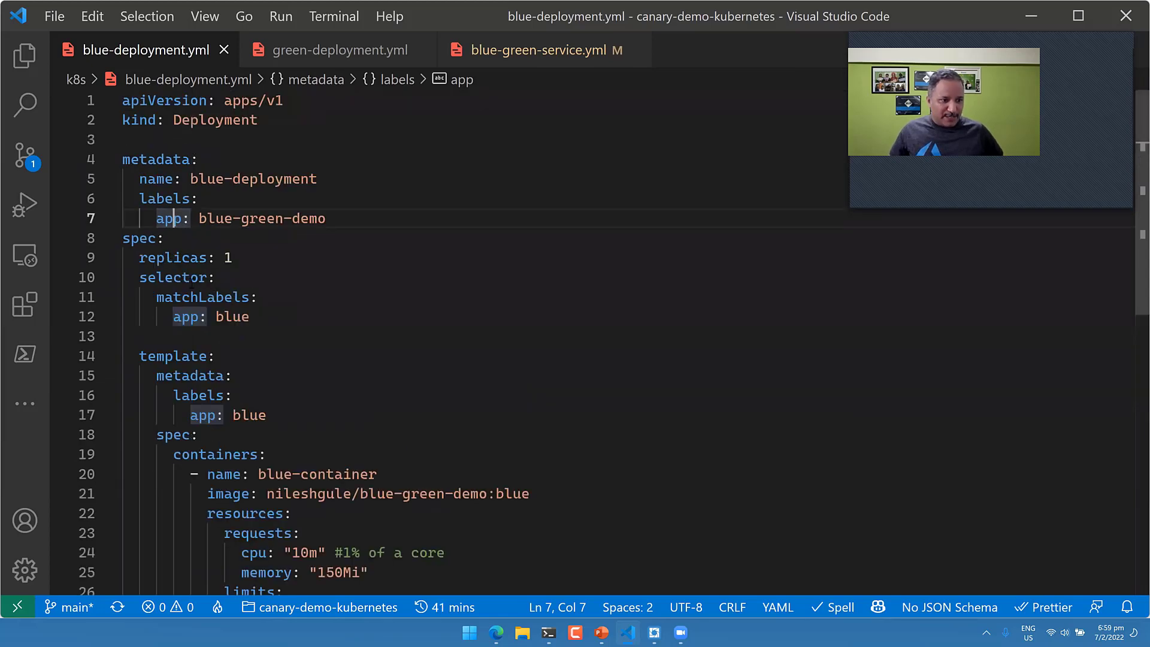
double_click(190, 280)
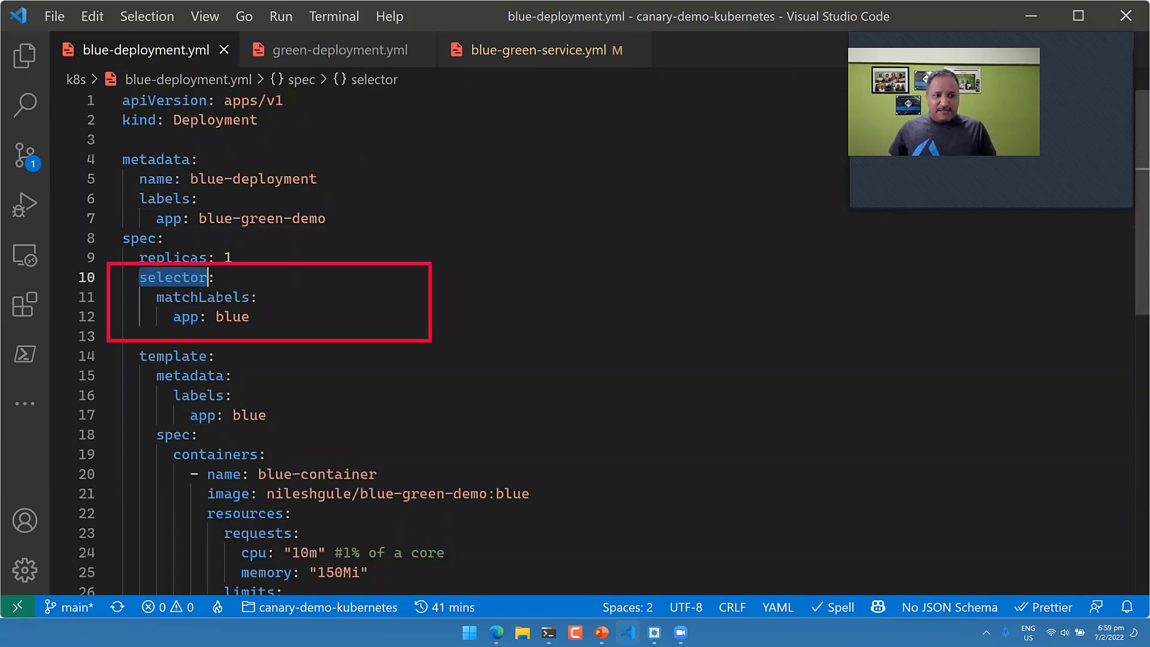
double_click(202, 298)
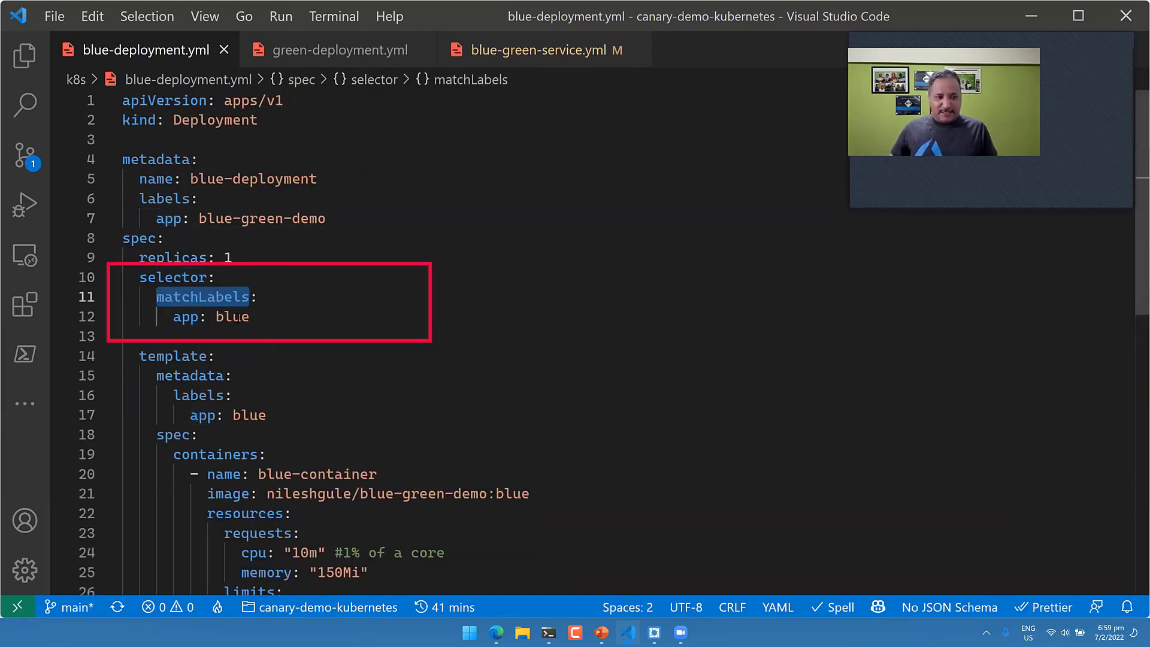
left_click(183, 316)
key("Right")
key("Right")
key("Right")
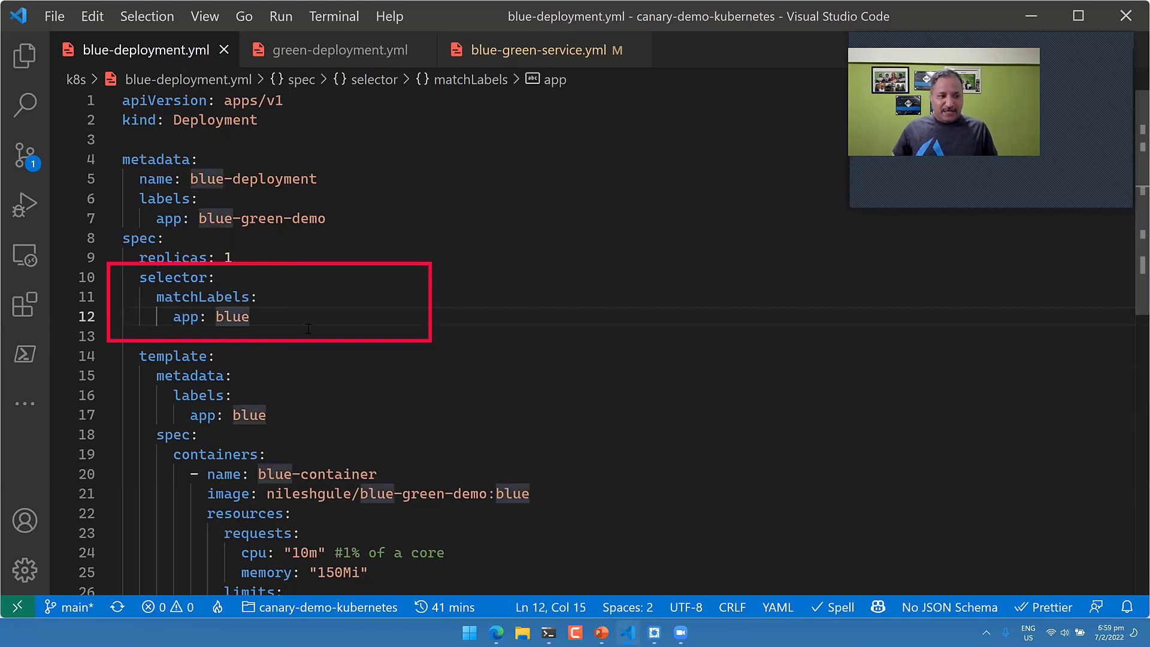
scroll(576, 342, "down", 2)
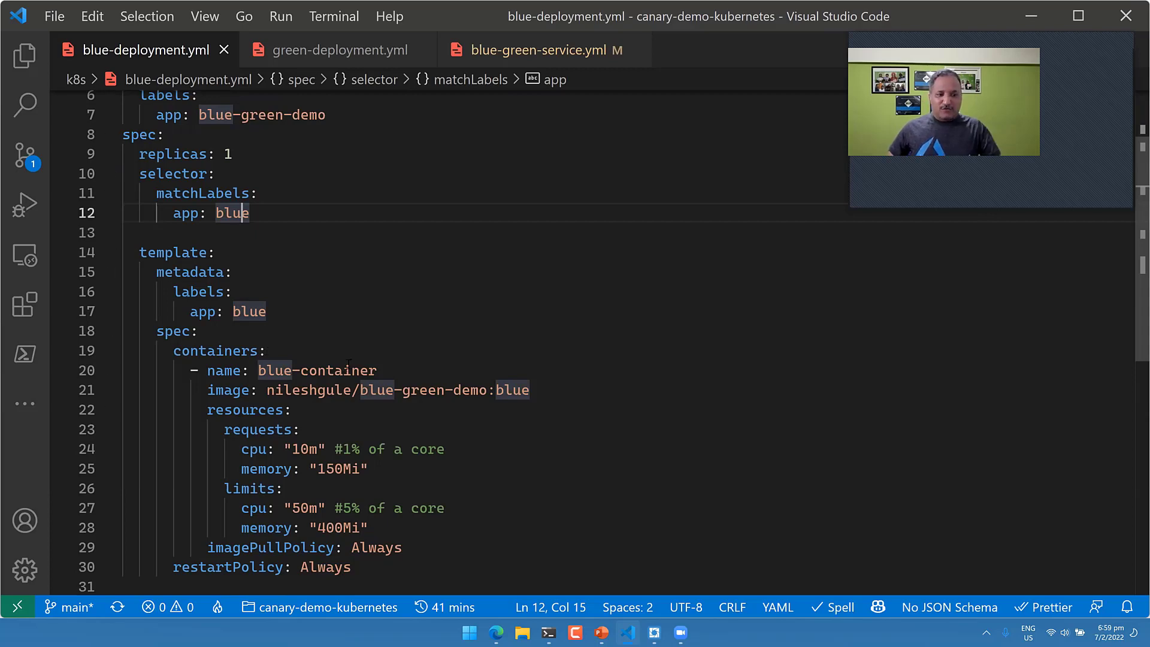
Highlight the nileshgule image's blue name and blue tag on line 21, then open the window overview
double_click(312, 391)
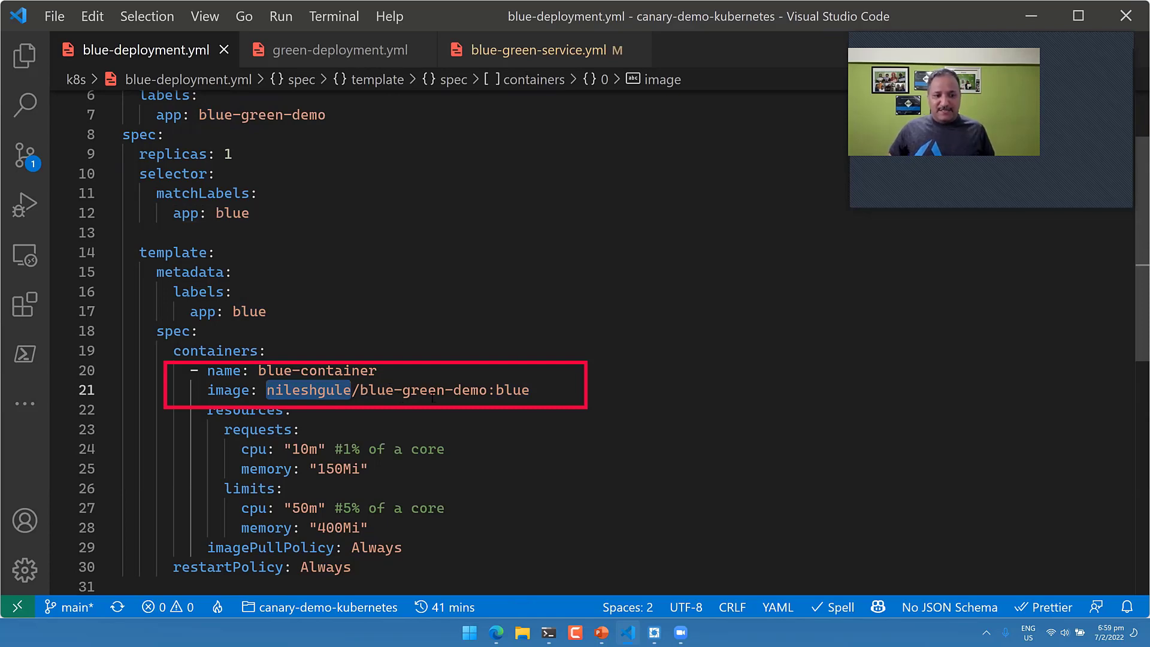
double_click(378, 390)
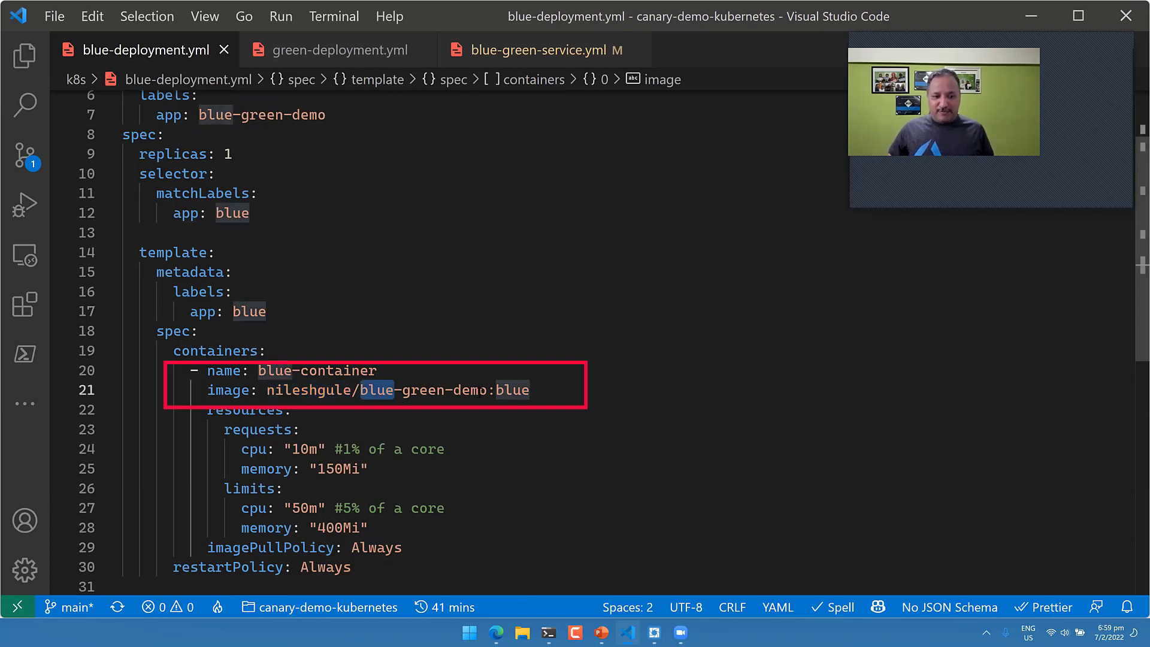
double_click(513, 390)
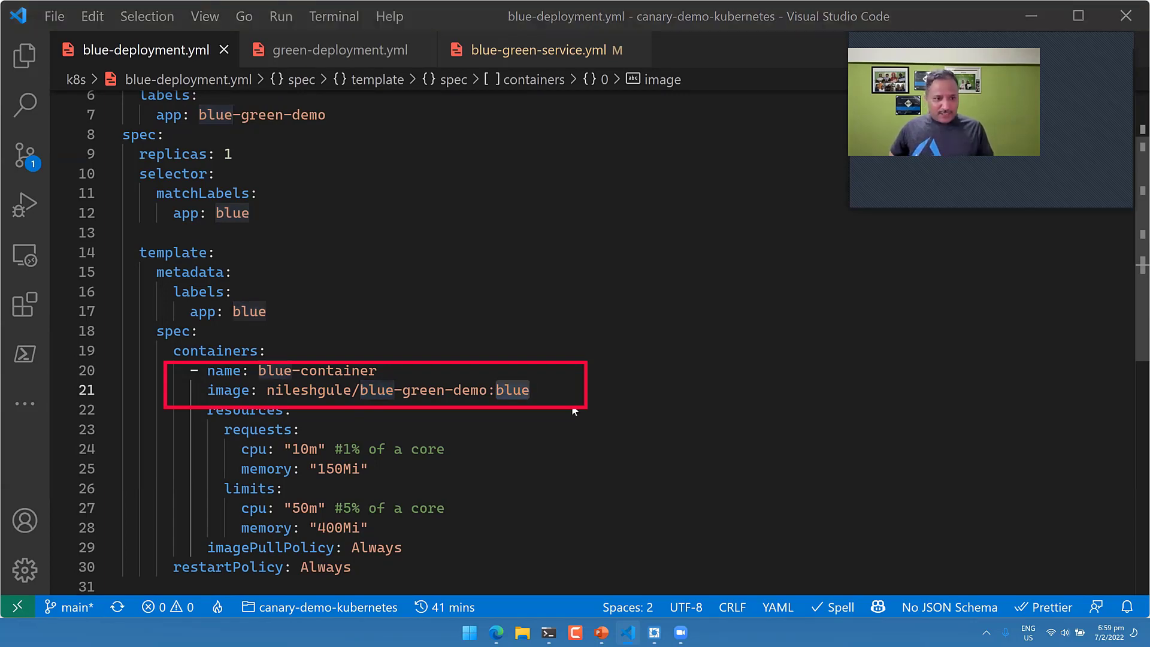
key("alt+Tab")
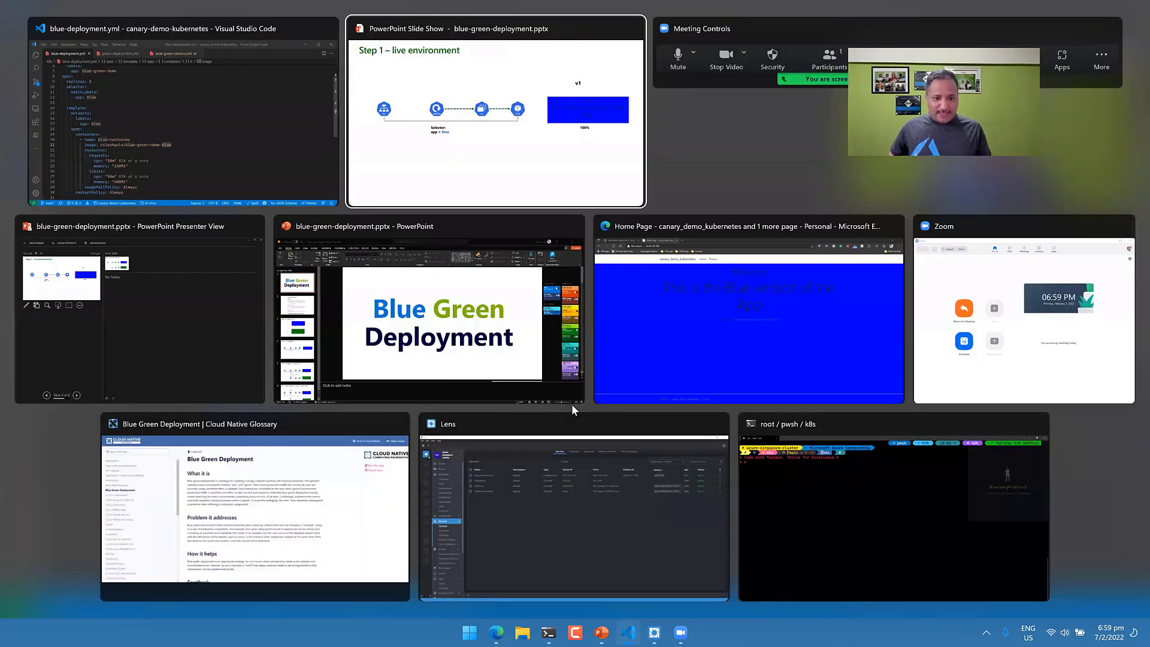
Bring Lens forward to view blue-green-service as a LoadBalancer selecting app=blue
key("Right")
key("Down")
key("Down")
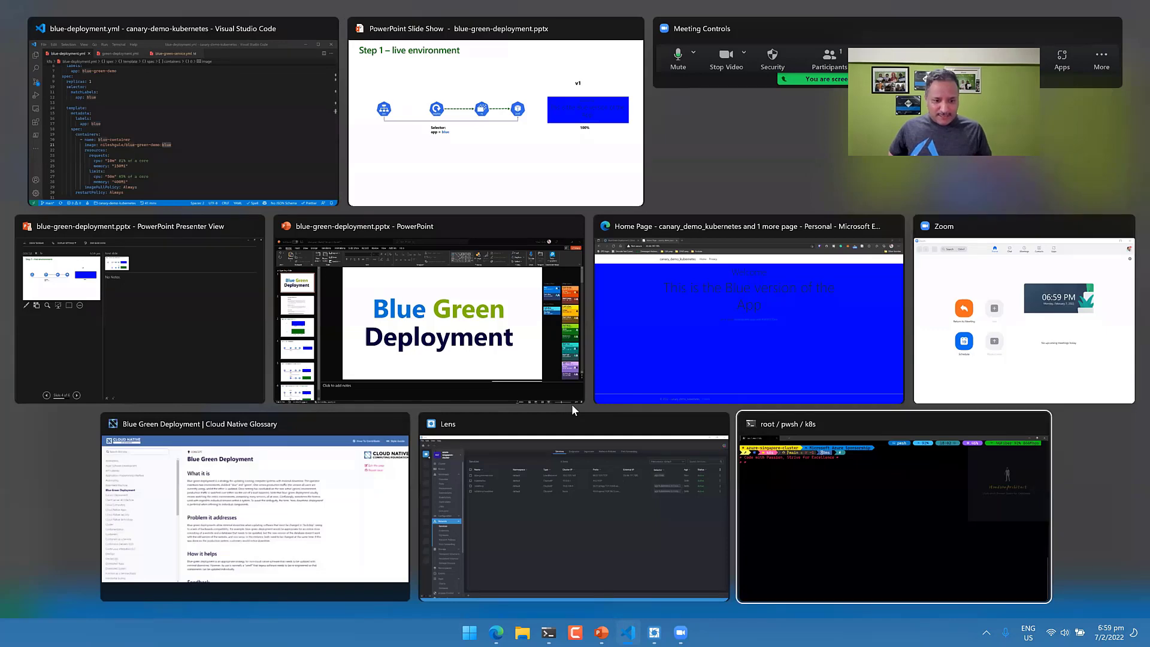
key("Left")
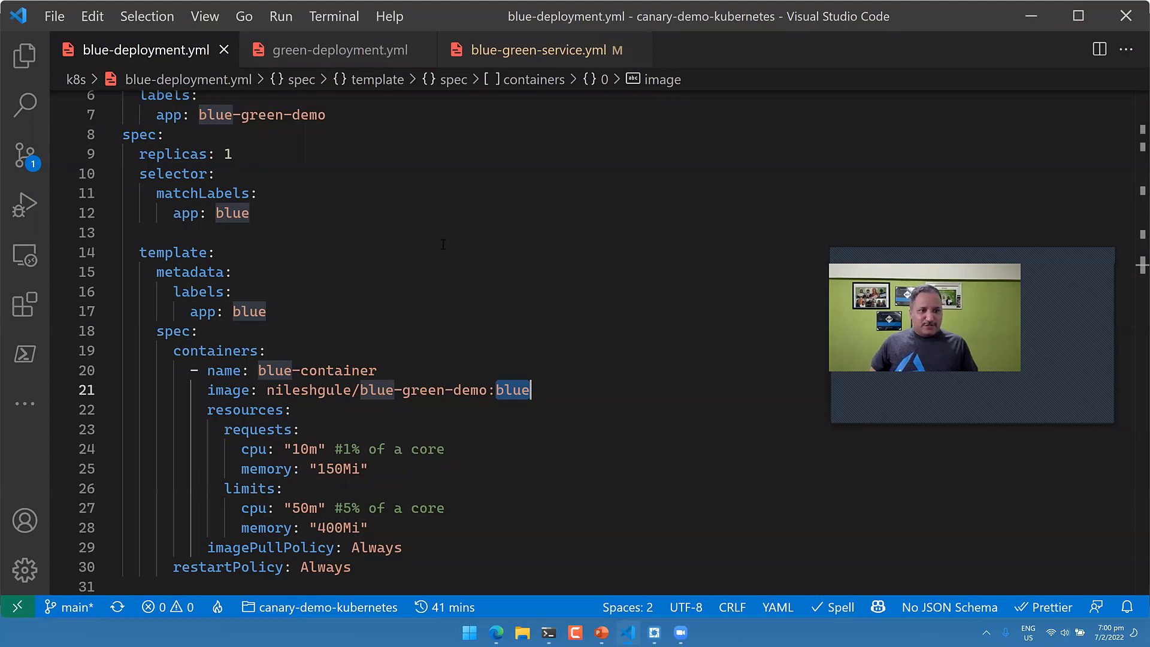
Highlight blue-green-service.yml's selector and its app: blue value, then open the window overview
key("ctrl+Tab")
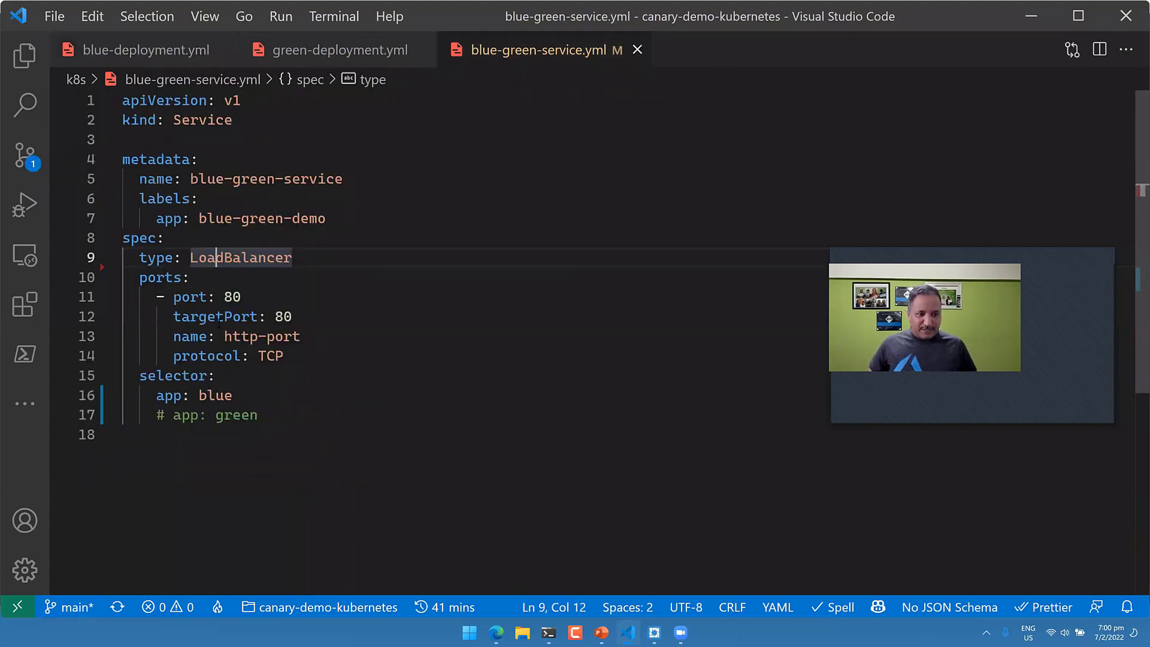
double_click(179, 377)
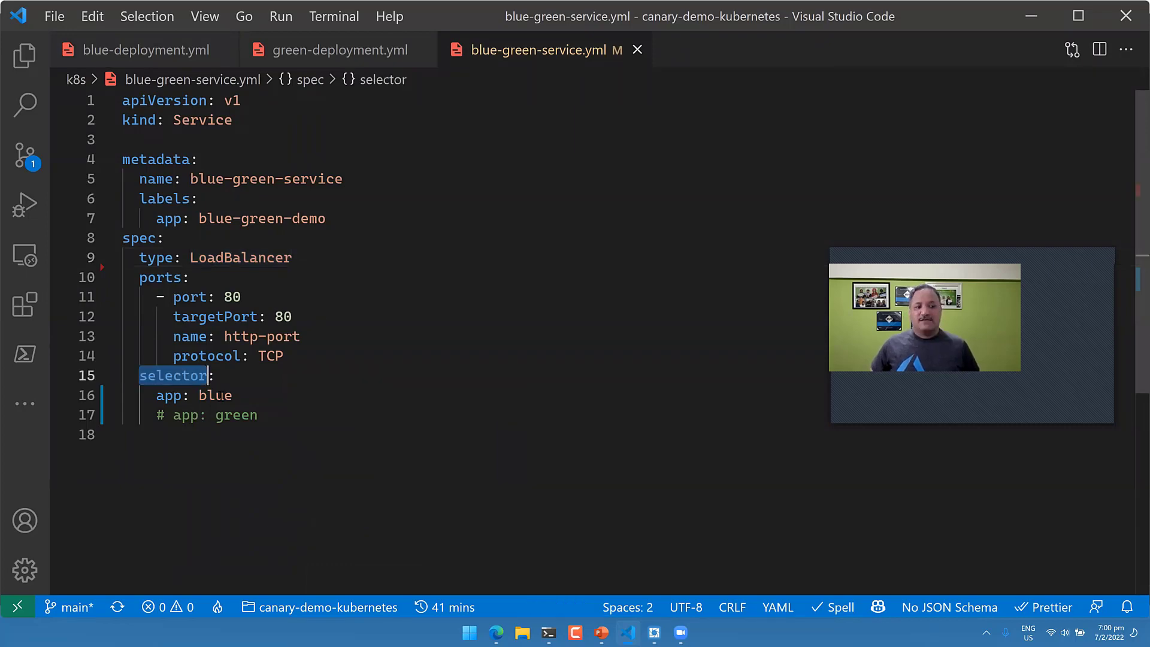
left_click(174, 395)
key("End")
key("ctrl+shift+Left")
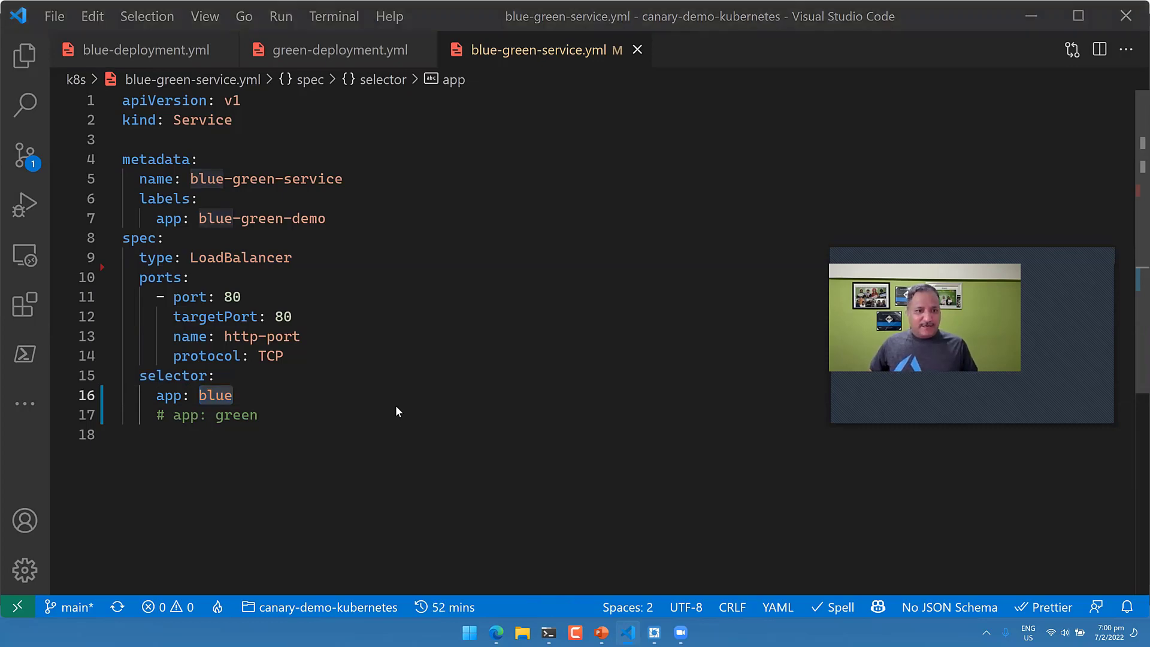
key("alt+Tab")
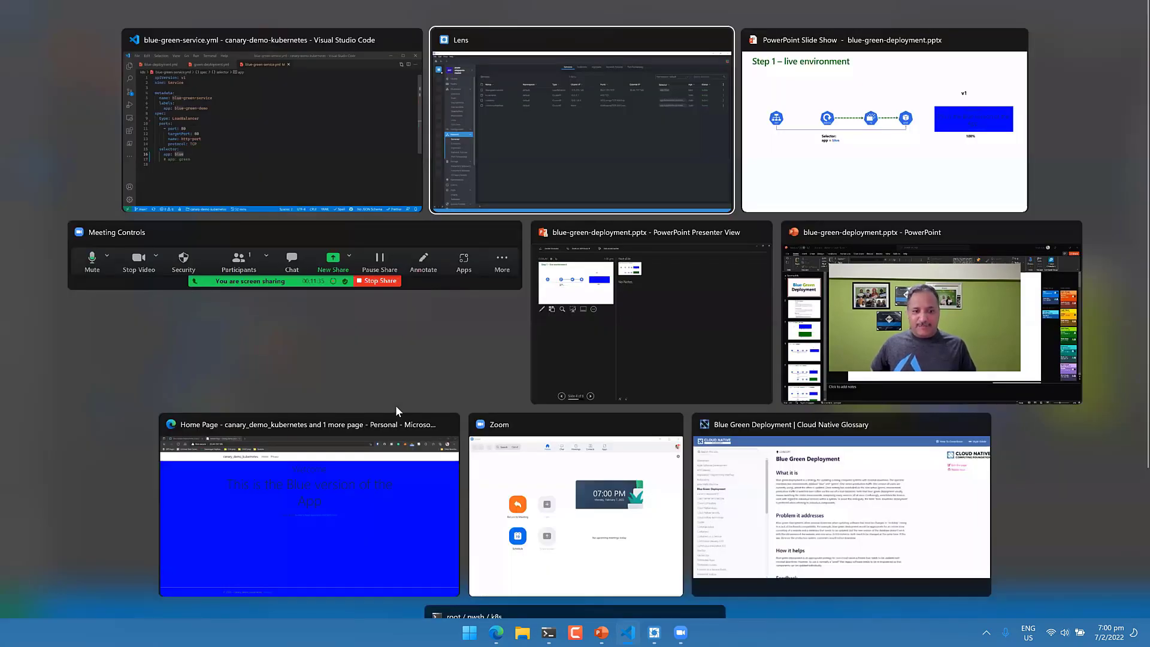
Reload 20.44.197.185 in Edge to show the app's Blue version, then open the window overview
key("Tab")
key("Tab")
key("Tab")
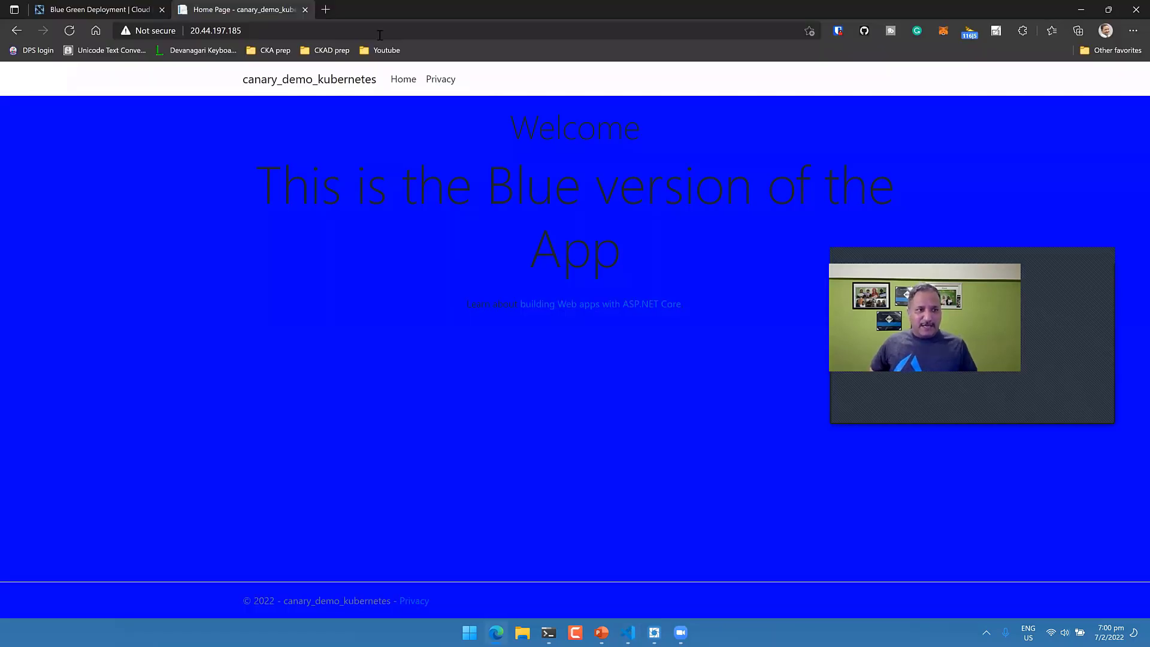
left_click(379, 35)
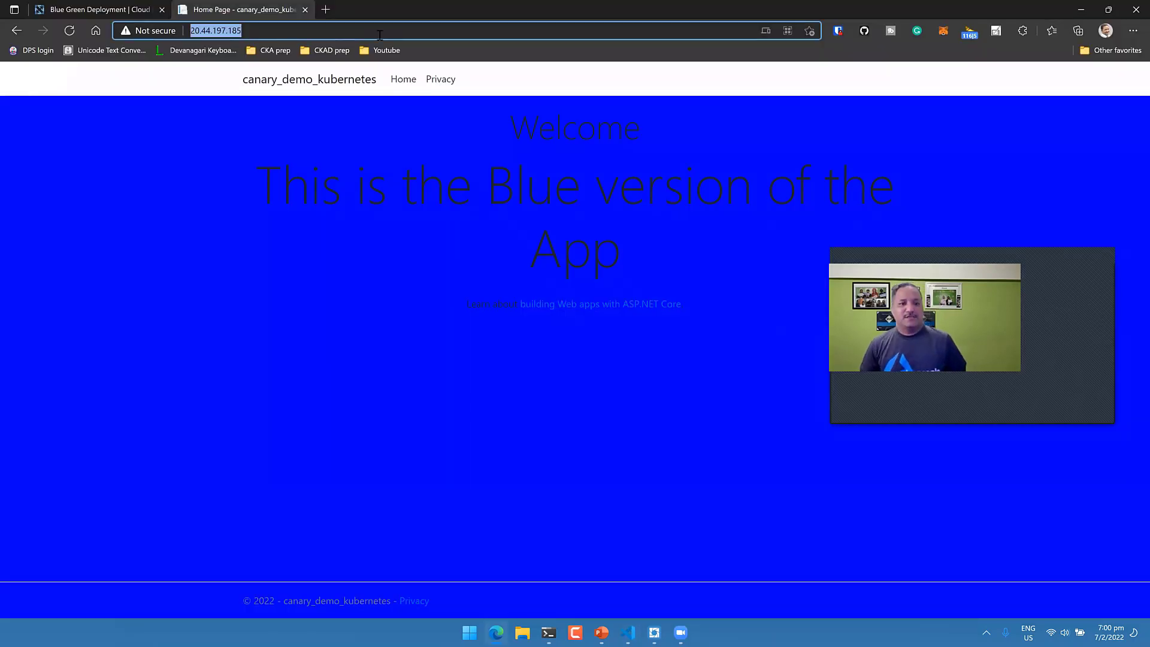
key("Return")
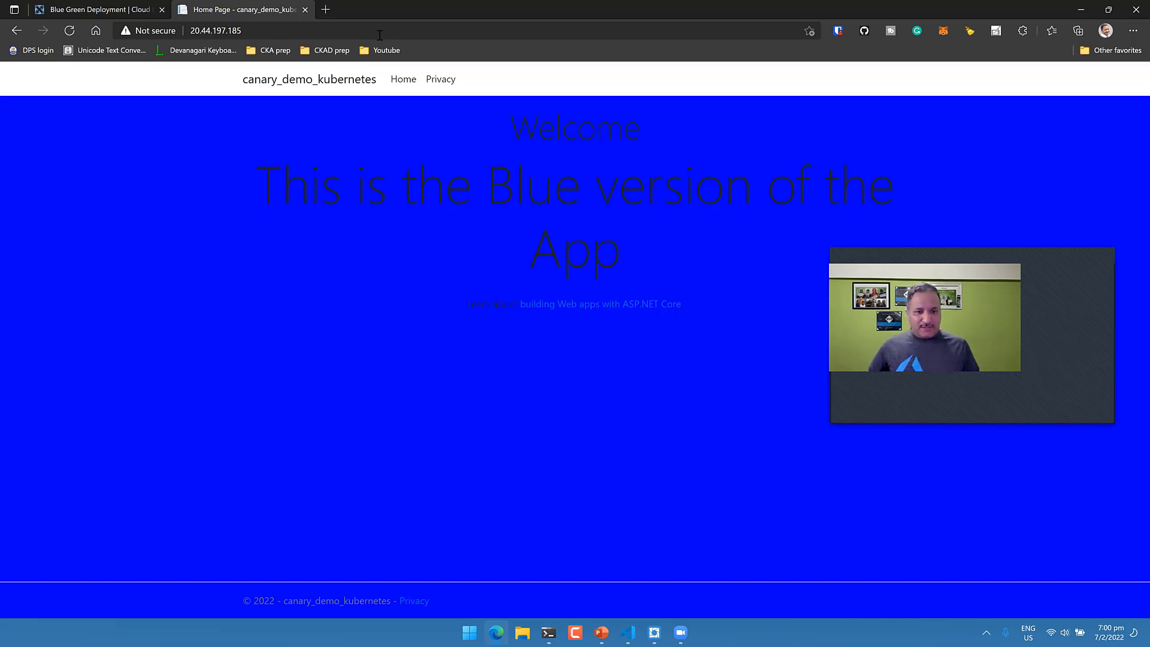
key("alt+Tab")
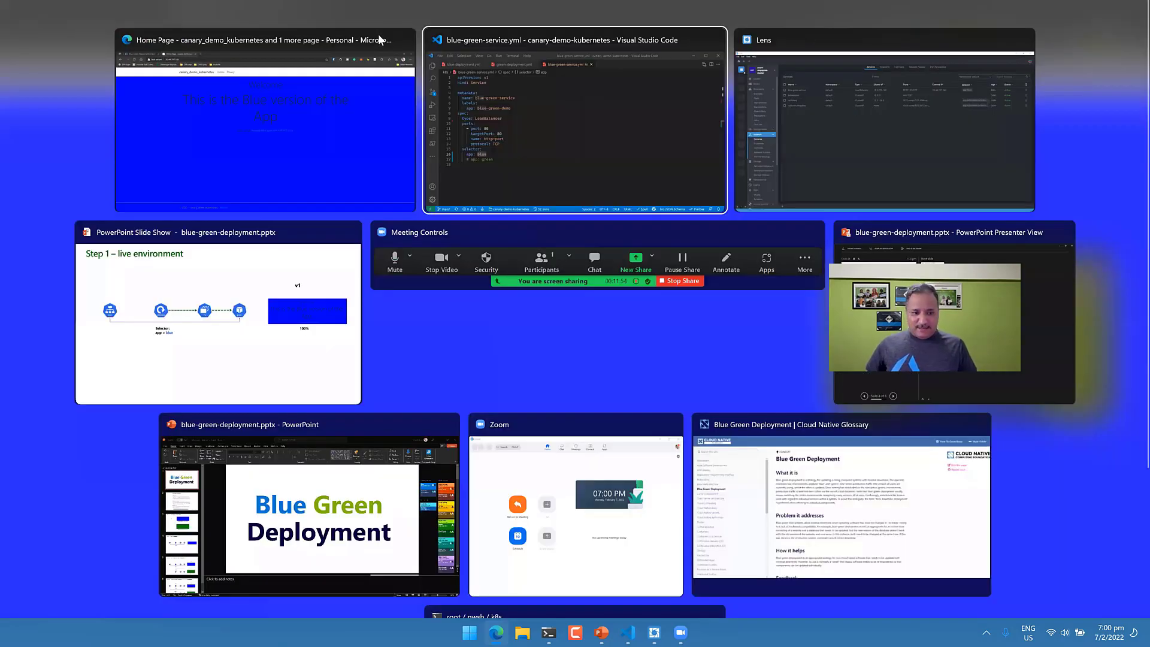
Bring up the slide show at 'Step 2 – live (Blue) & Green environments', then return to VS Code
key("alt+Tab")
key("alt+Tab")
key("alt+Tab")
key("alt+Tab")
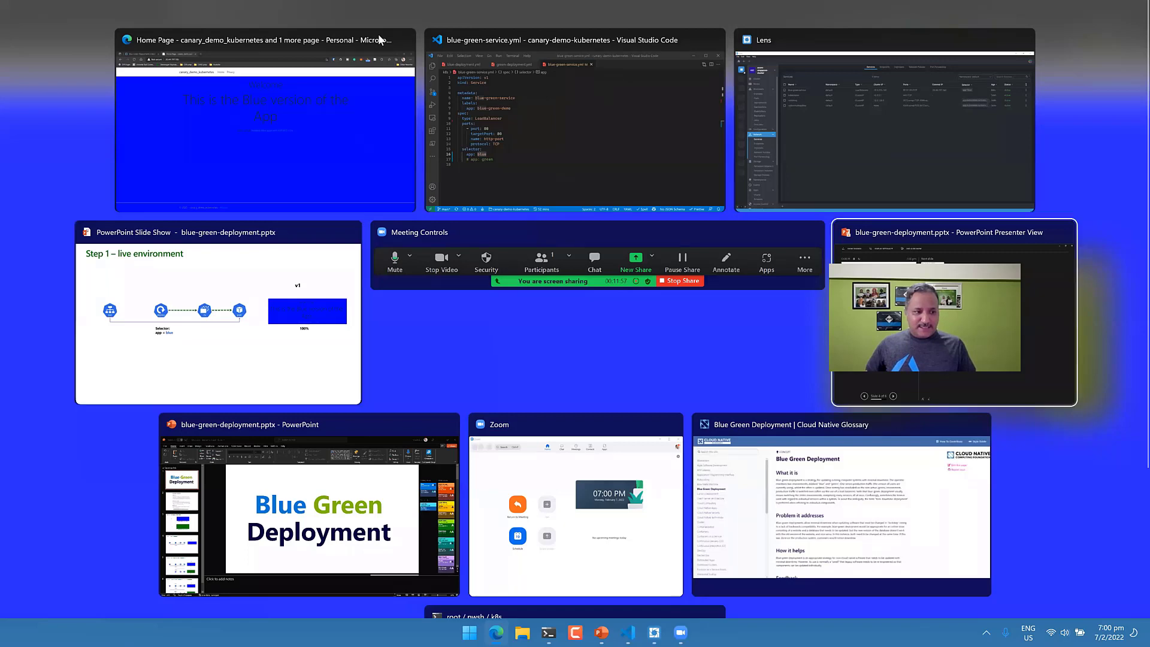
key("alt+shift+Tab")
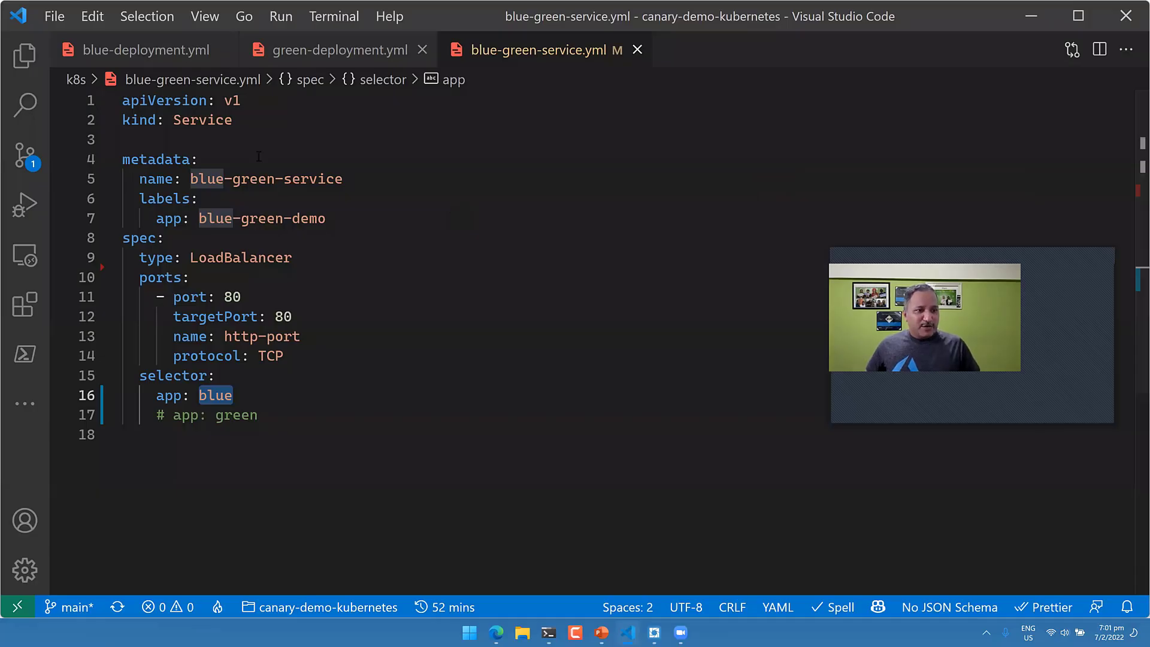
In green-deployment.yml, point out the Deployment kind and the app: green selector label
key("ctrl+Tab")
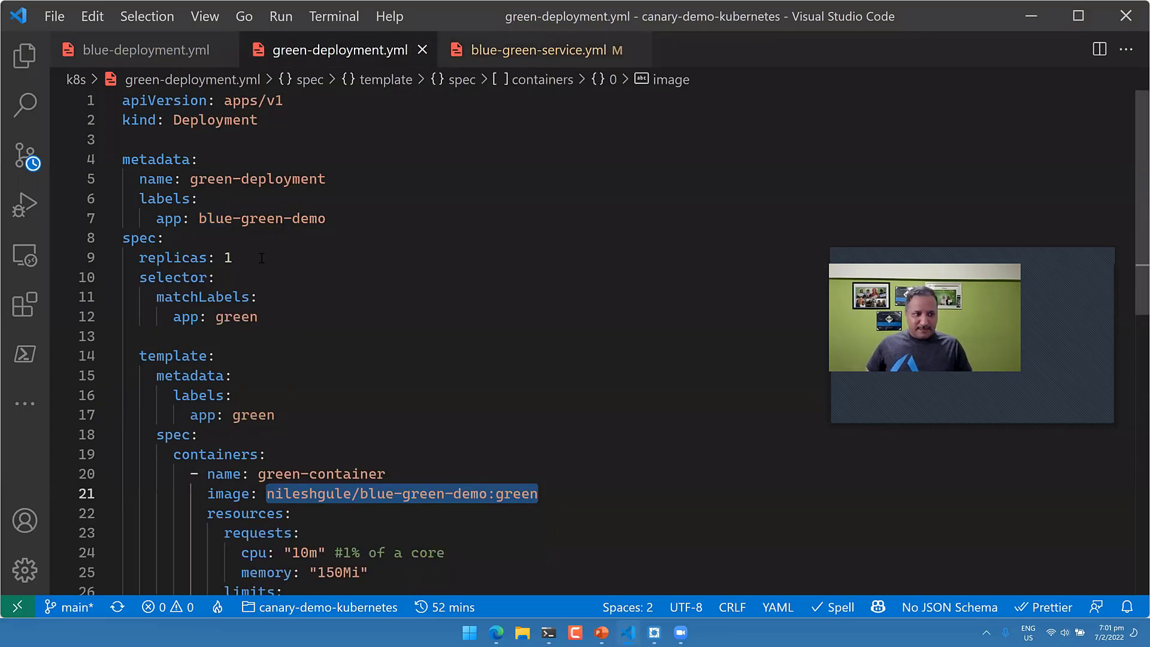
left_click(209, 119)
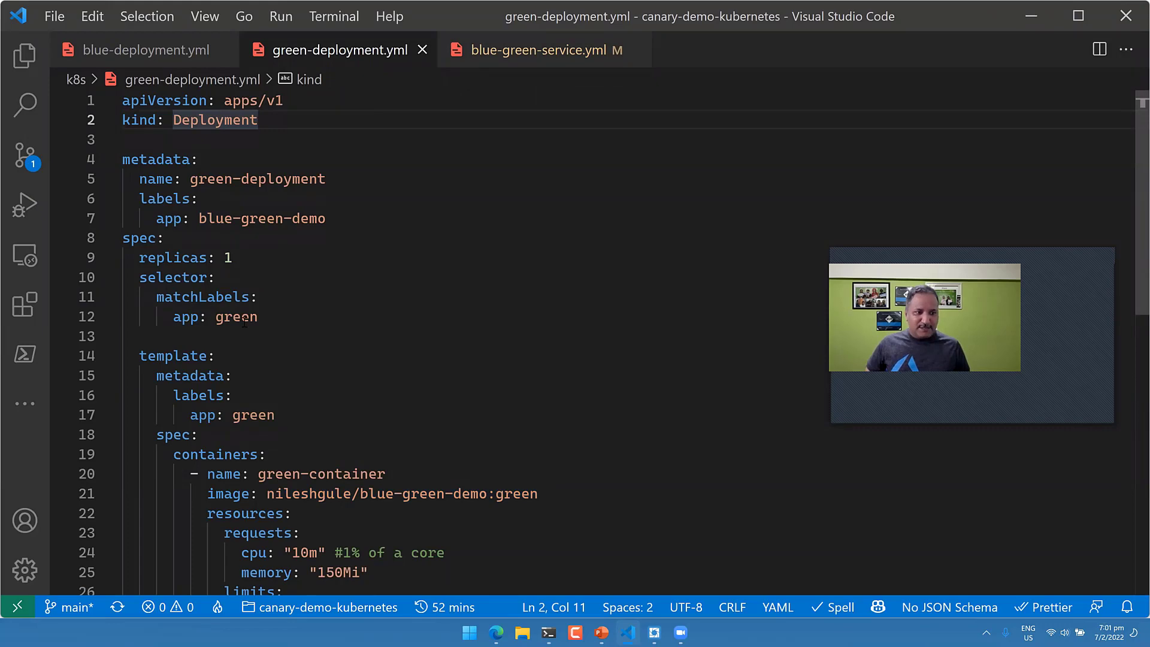
left_click(257, 297)
double_click(186, 316)
left_click(234, 316)
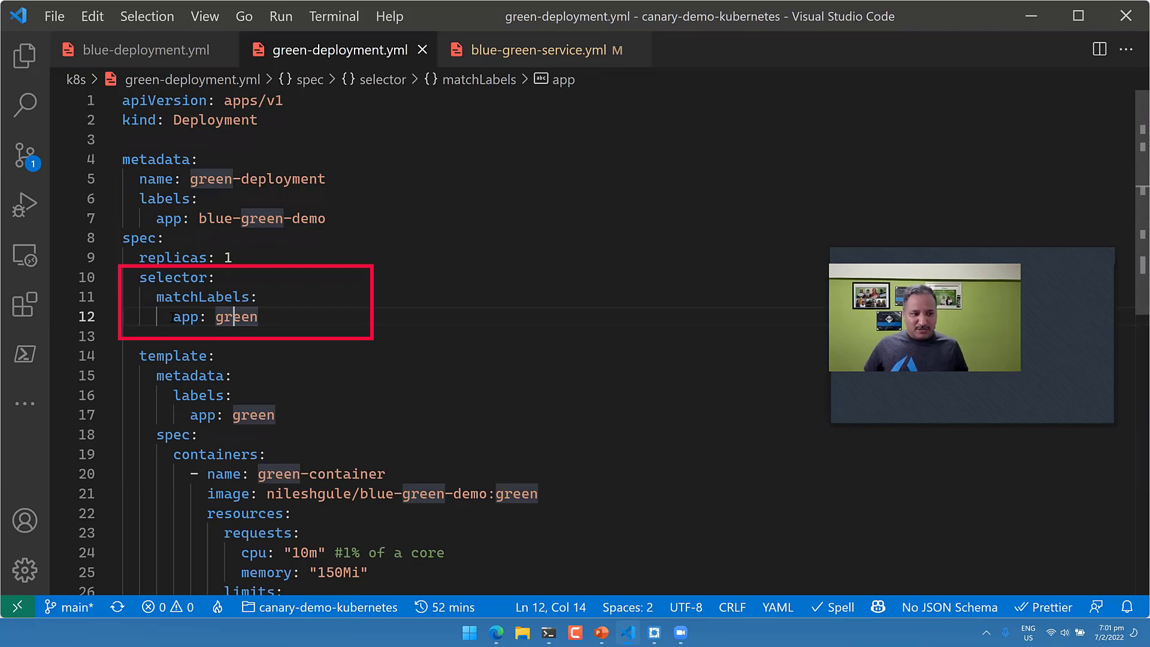
left_click(174, 317)
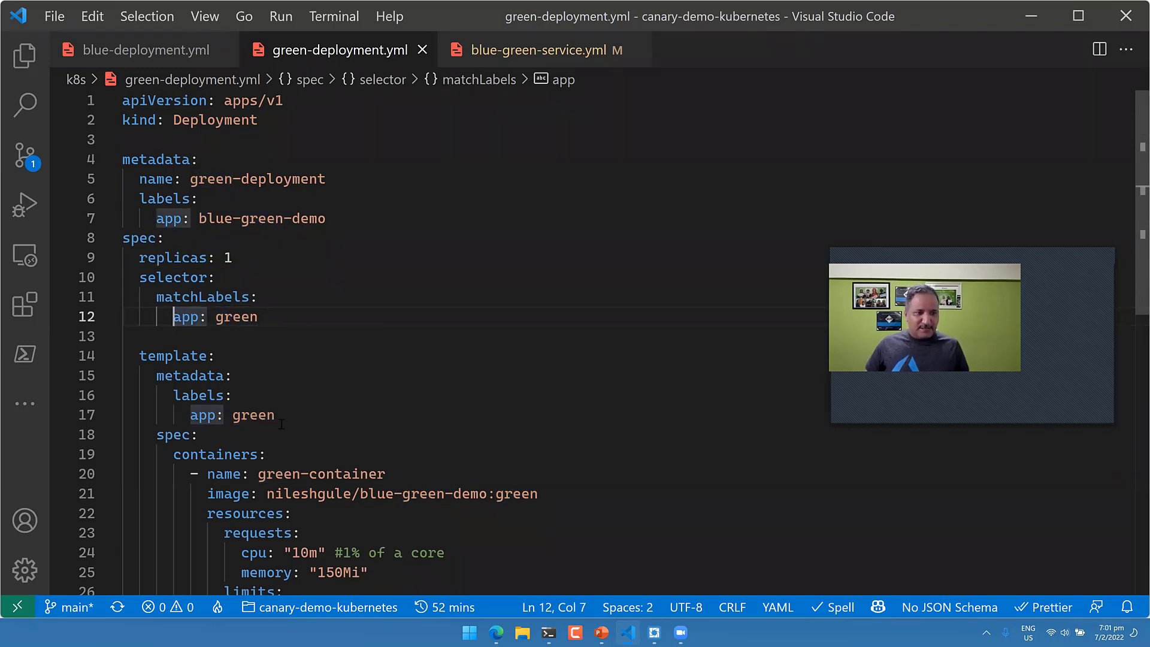
scroll(282, 423, "down", 3)
scroll(287, 359, "down", 2)
Point out the green tag on the container image line
left_click(310, 287)
left_click(439, 285)
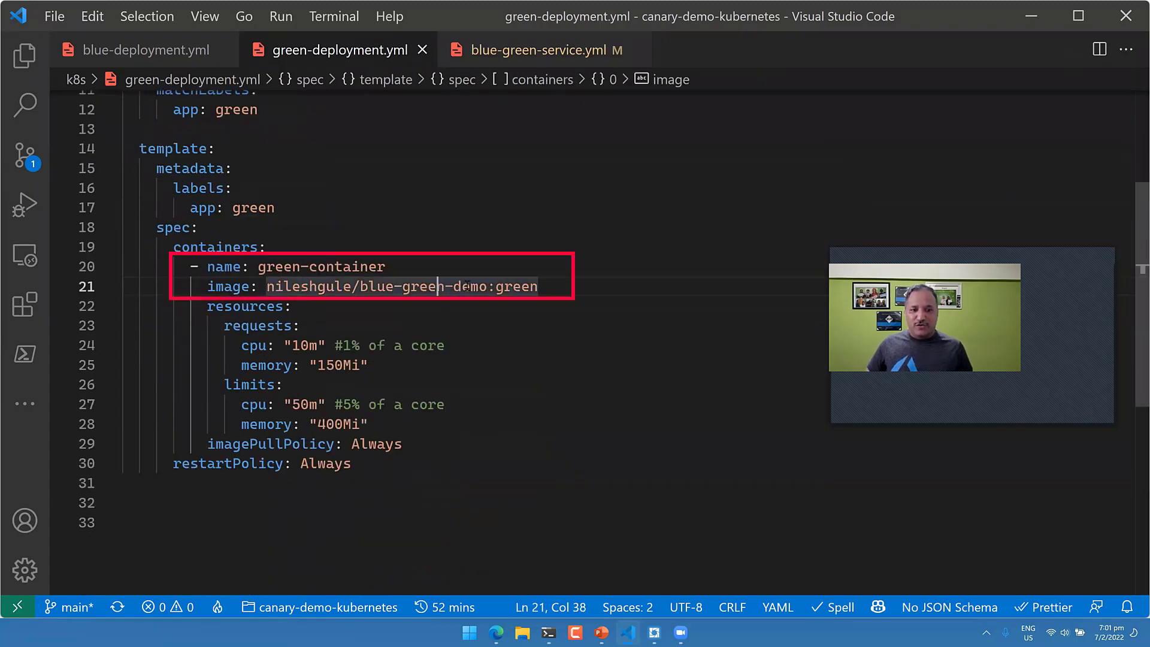
left_click(464, 286)
left_click(522, 286)
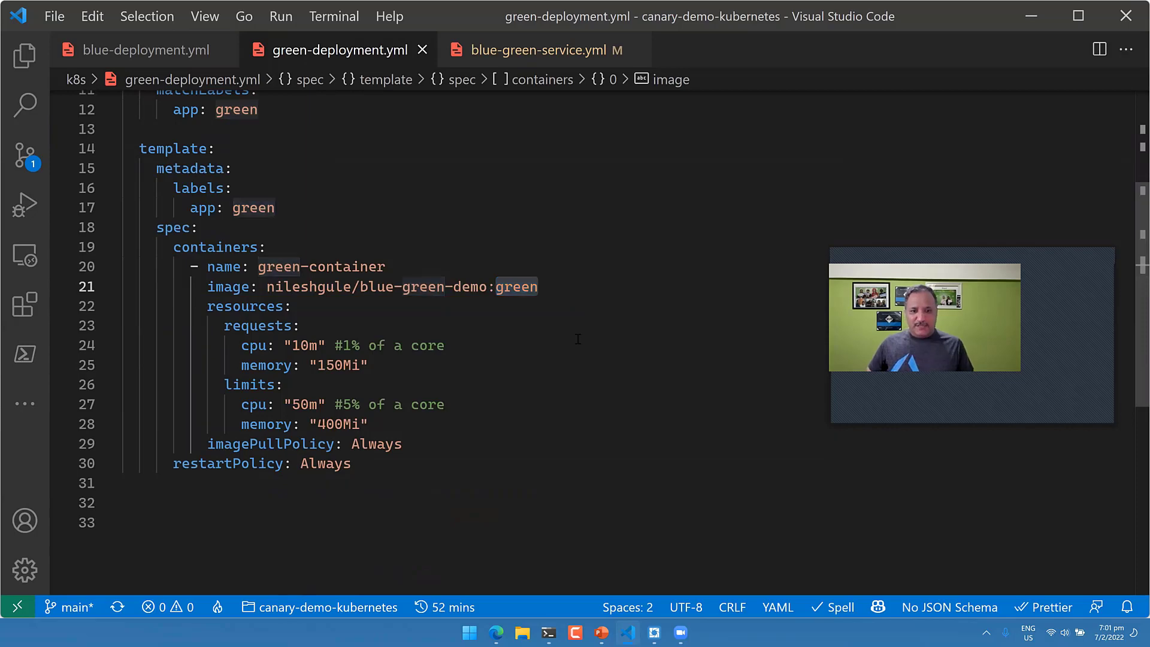
Use the Win+Tab window overview to select the terminal window
key("super+Tab")
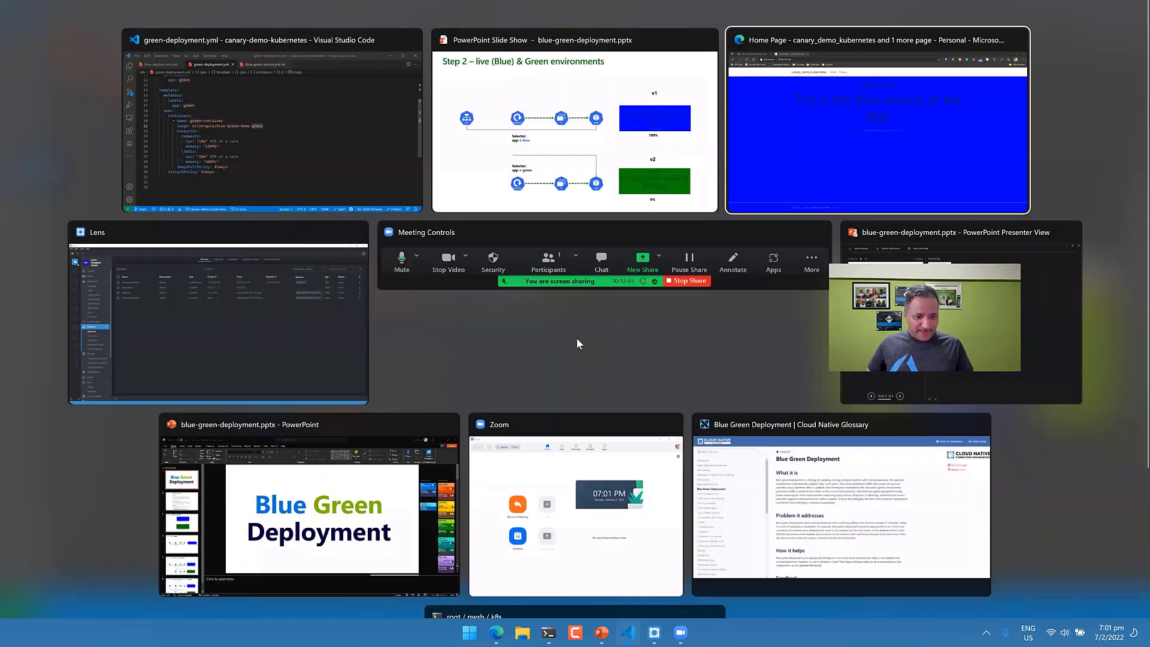
key("Down")
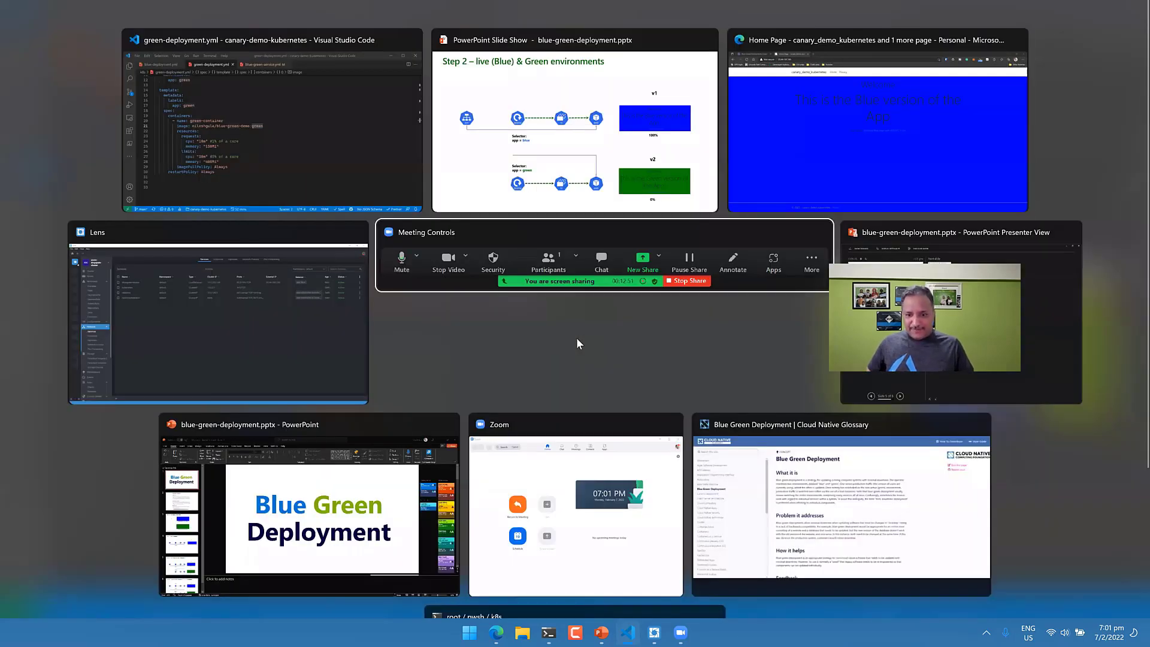
key("Right")
key("Down")
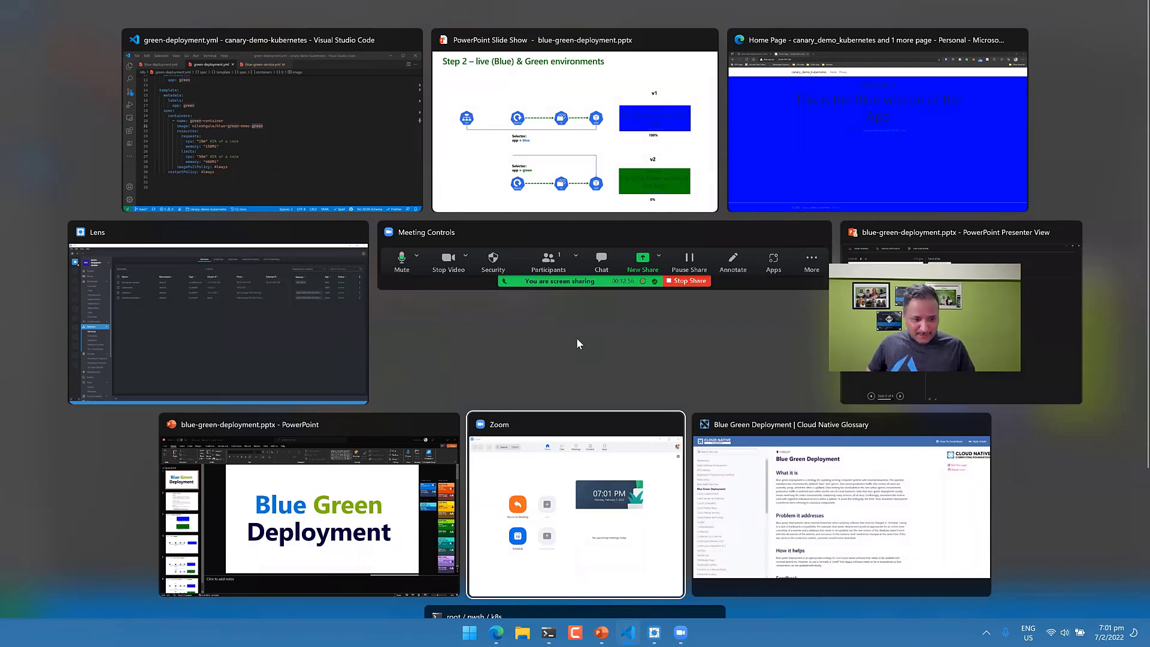
key("Down")
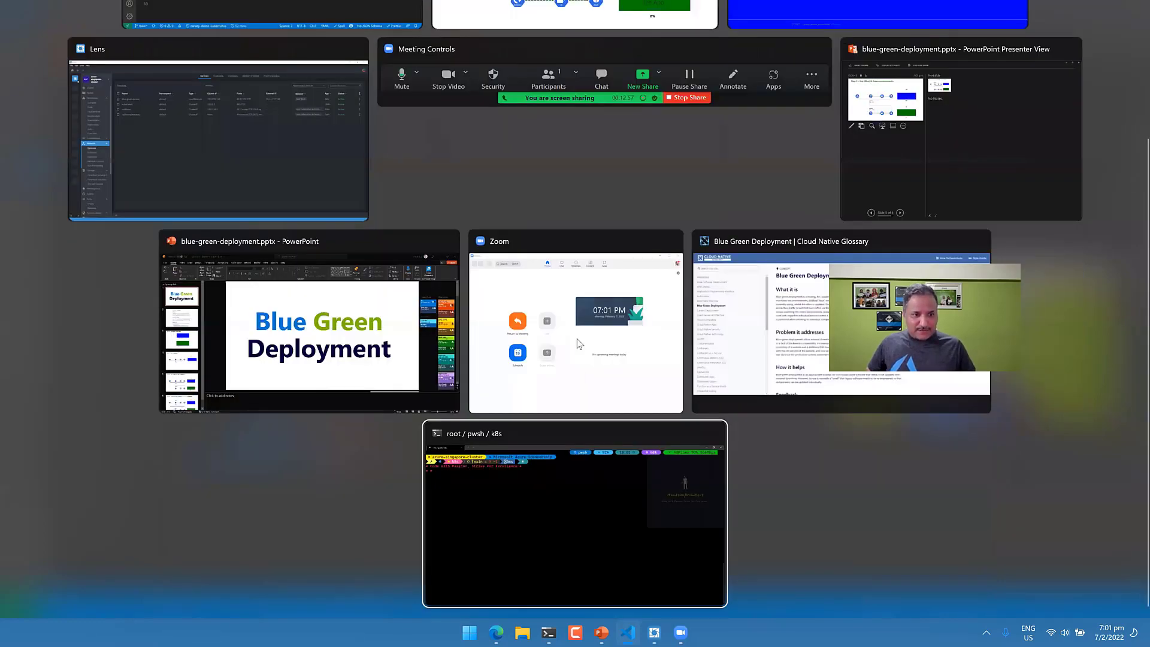
Bring Windows Terminal forward and list the k8s folder's files with ls
key("Up")
key("Down")
key("Return")
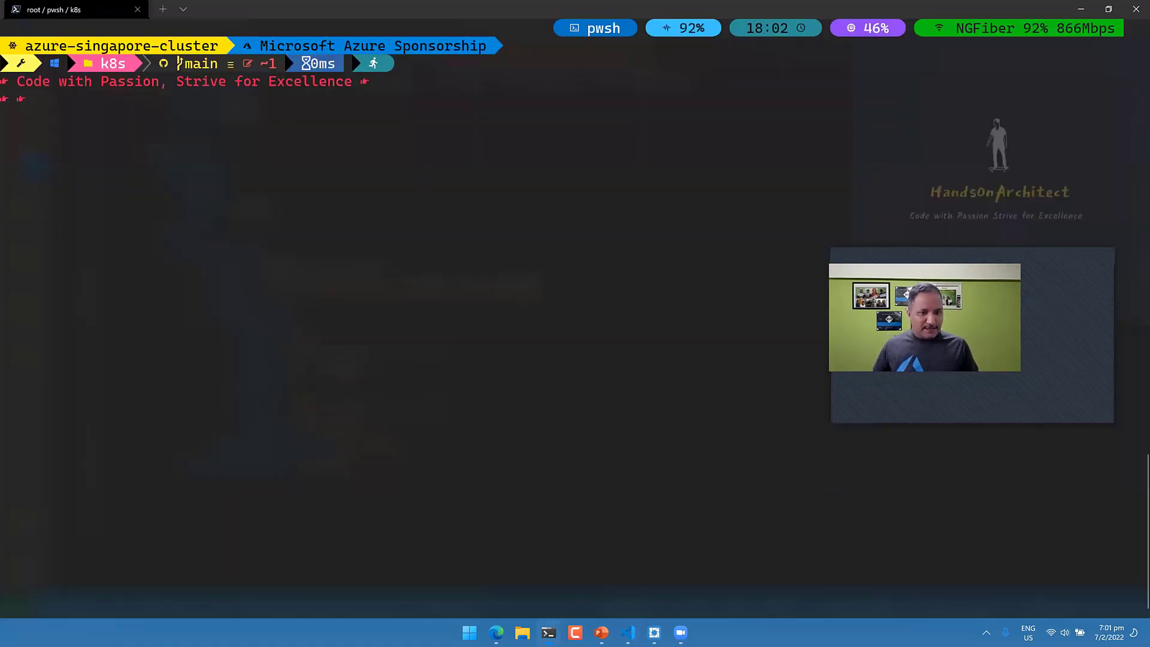
type("ls")
key("Return")
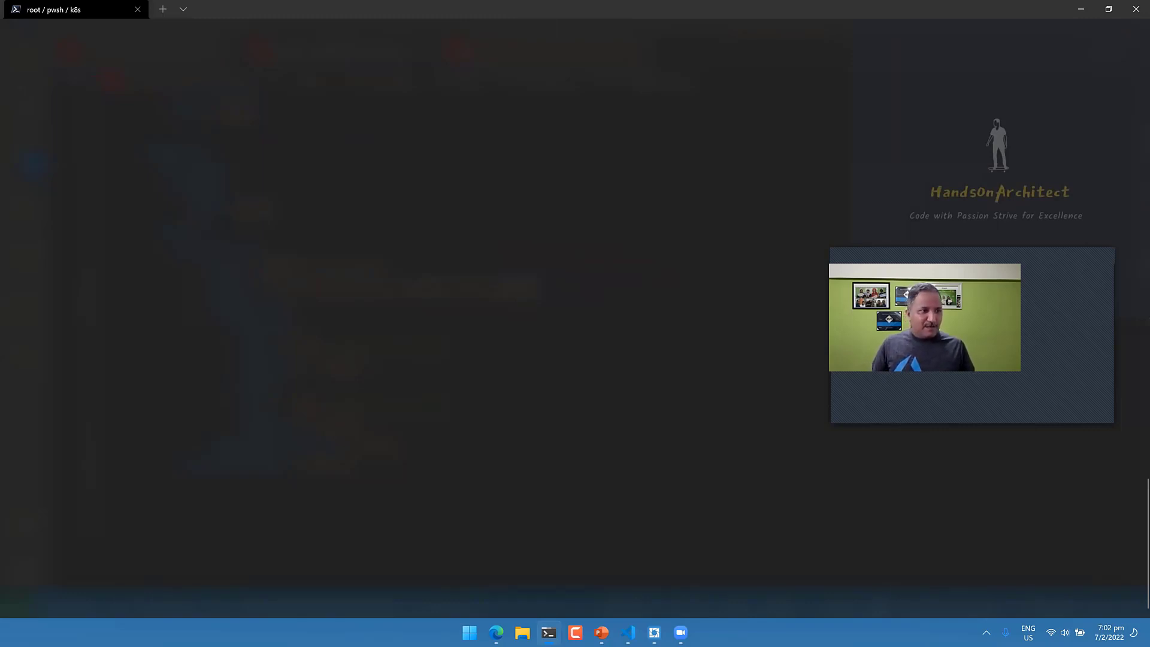
Run 'k apply -f .\green-deployment.yml' recalled from history
key("Down")
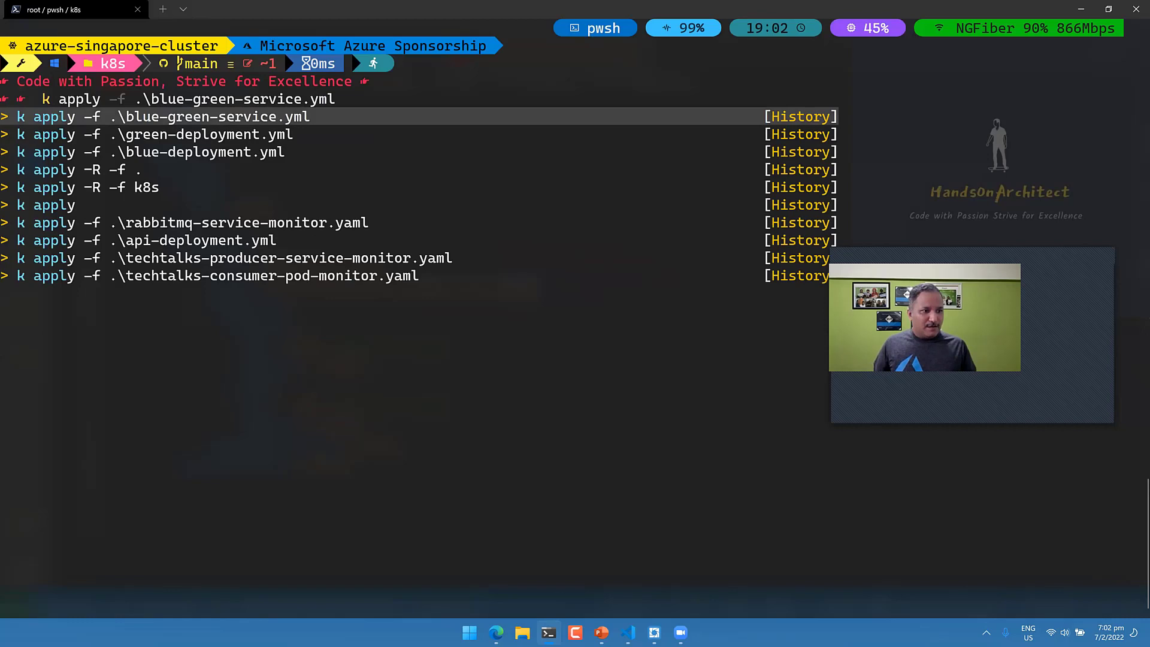
key("Down")
key("Return")
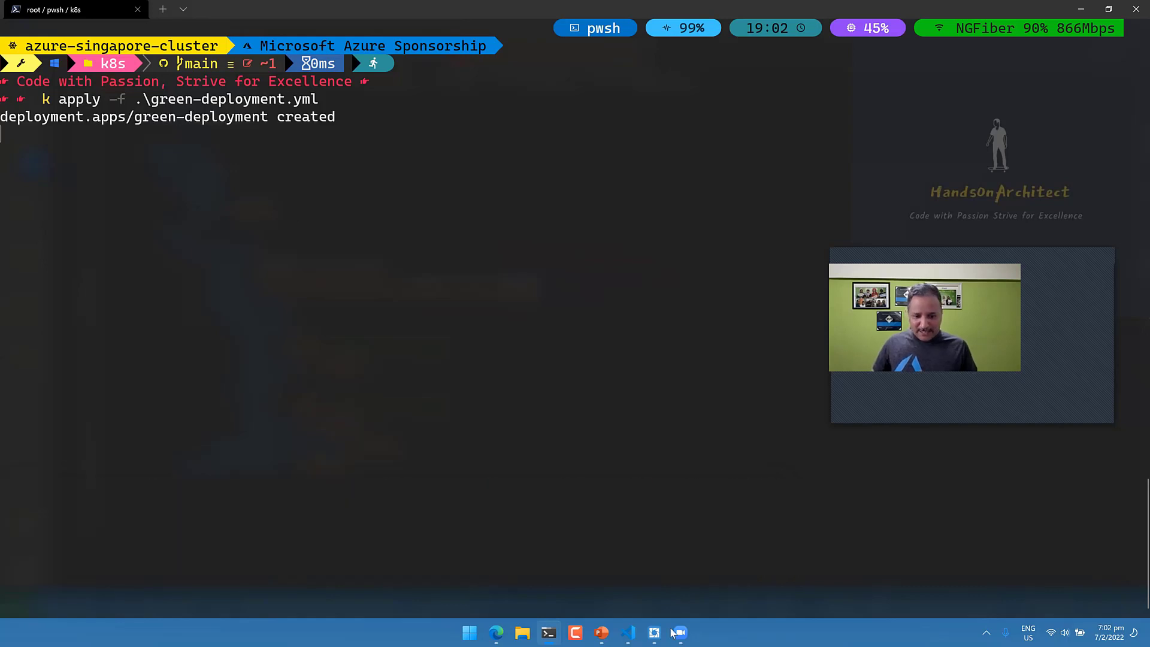
mouse_move(654, 632)
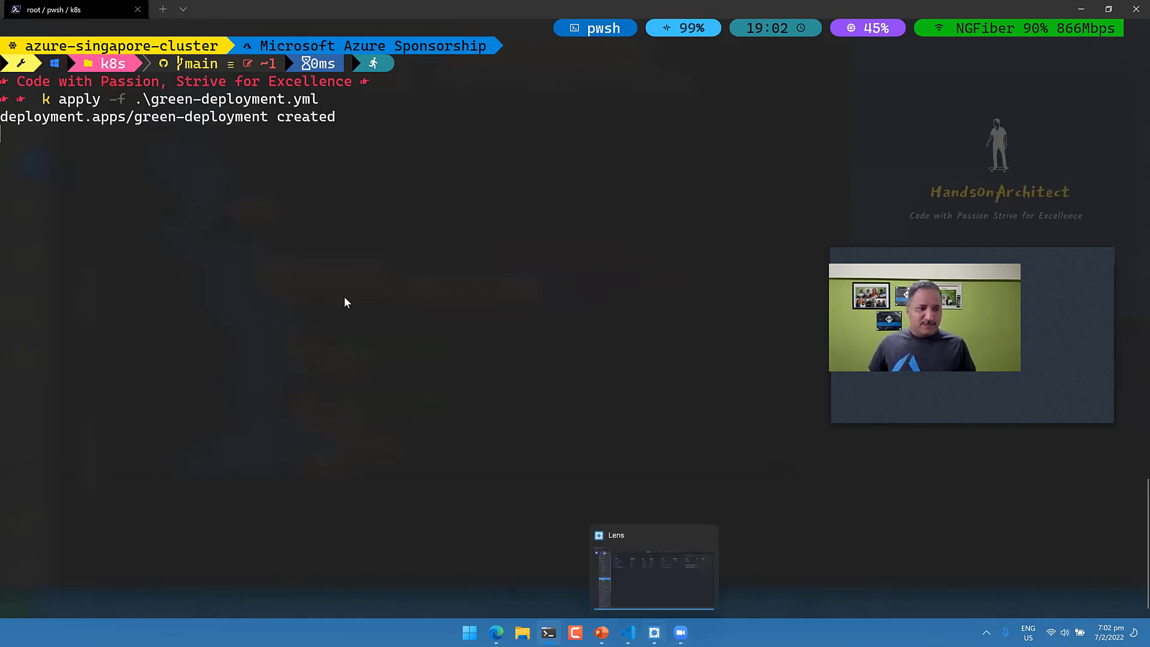
Check Lens Deployments and Services for green-deployment 1/1 and the app=blue selector, then return to the terminal
key("alt+Tab")
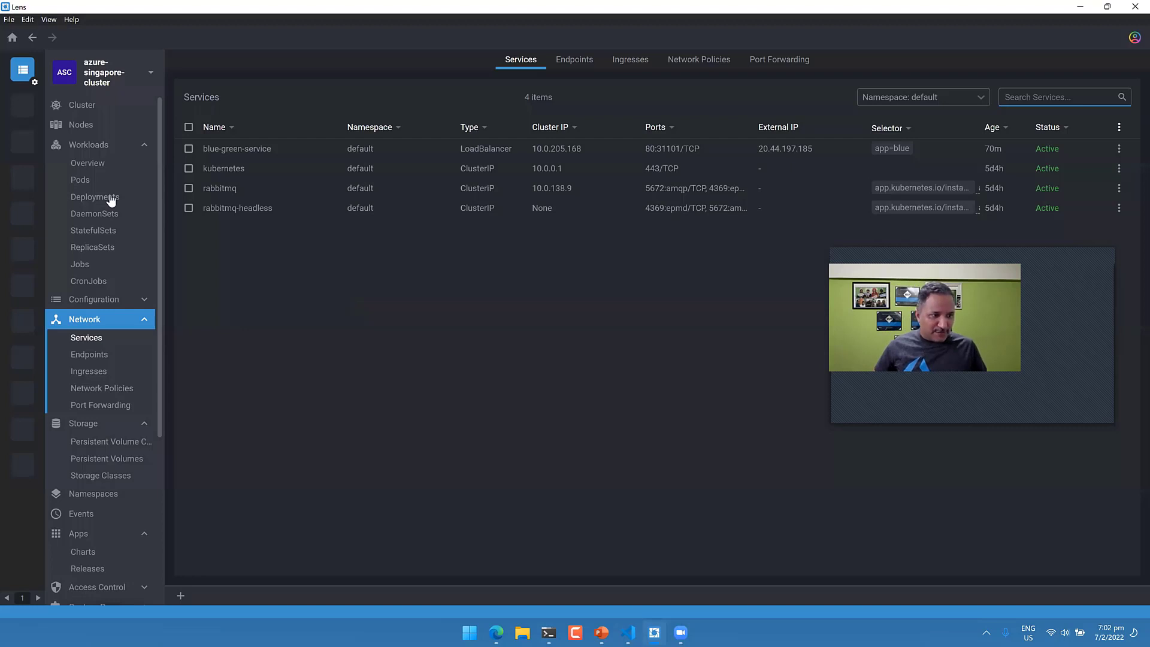
left_click(110, 199)
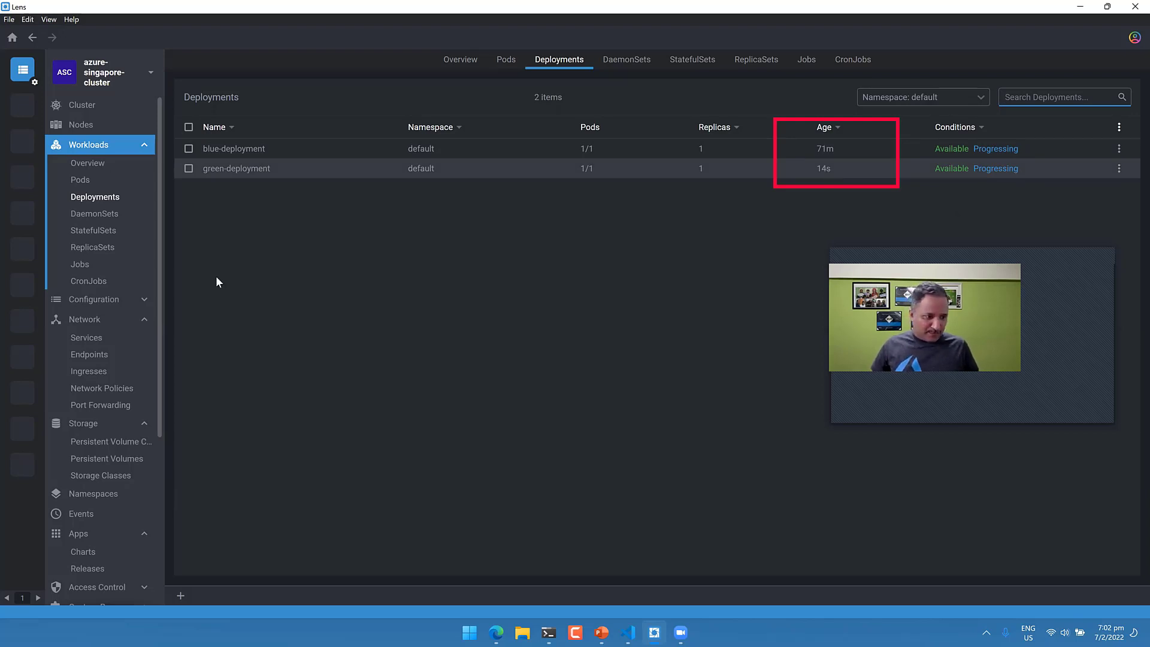
left_click(92, 339)
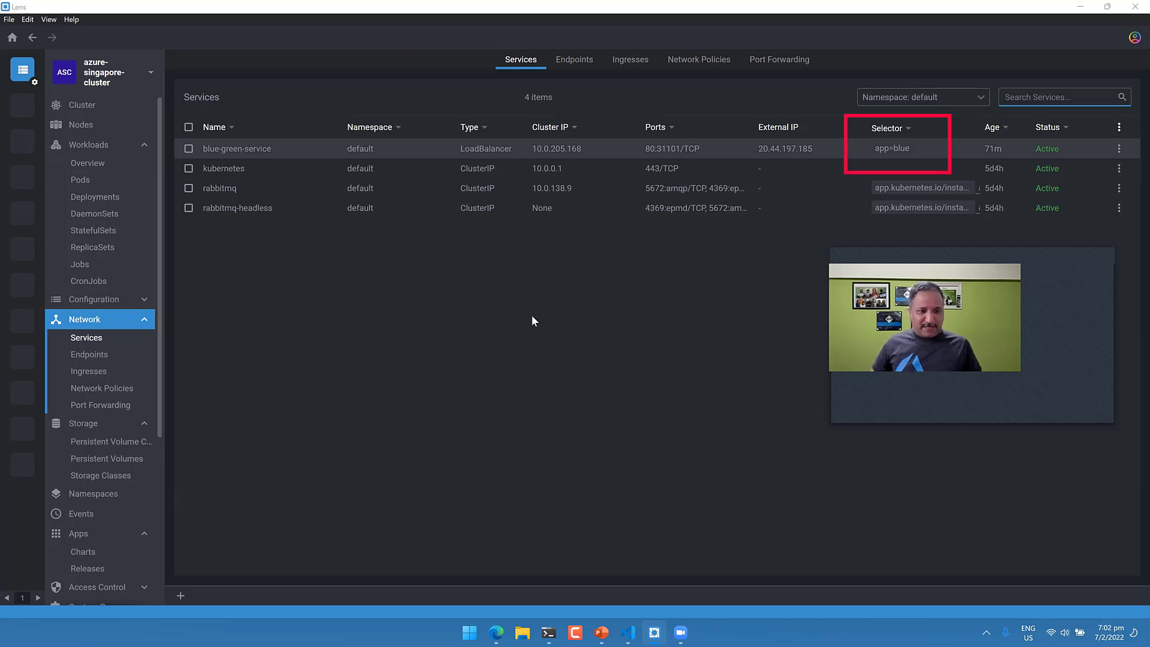
key("alt+Tab")
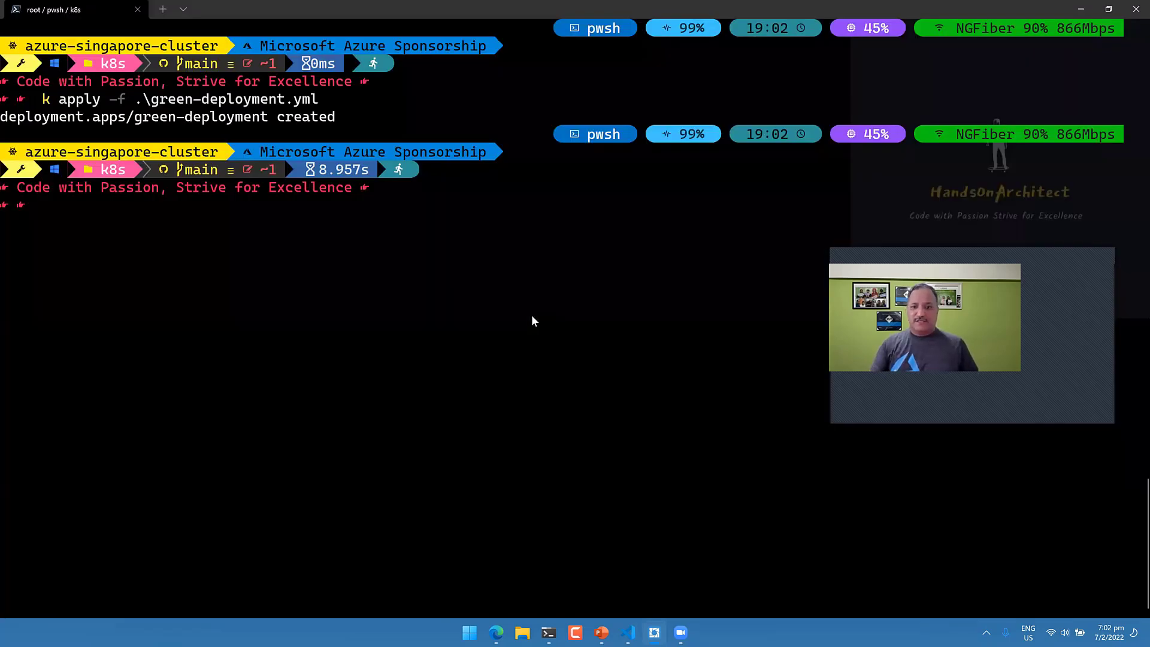
In blue-green-service.yml, comment out app: blue, uncomment app: green, save, and return to the terminal
key("super+Tab")
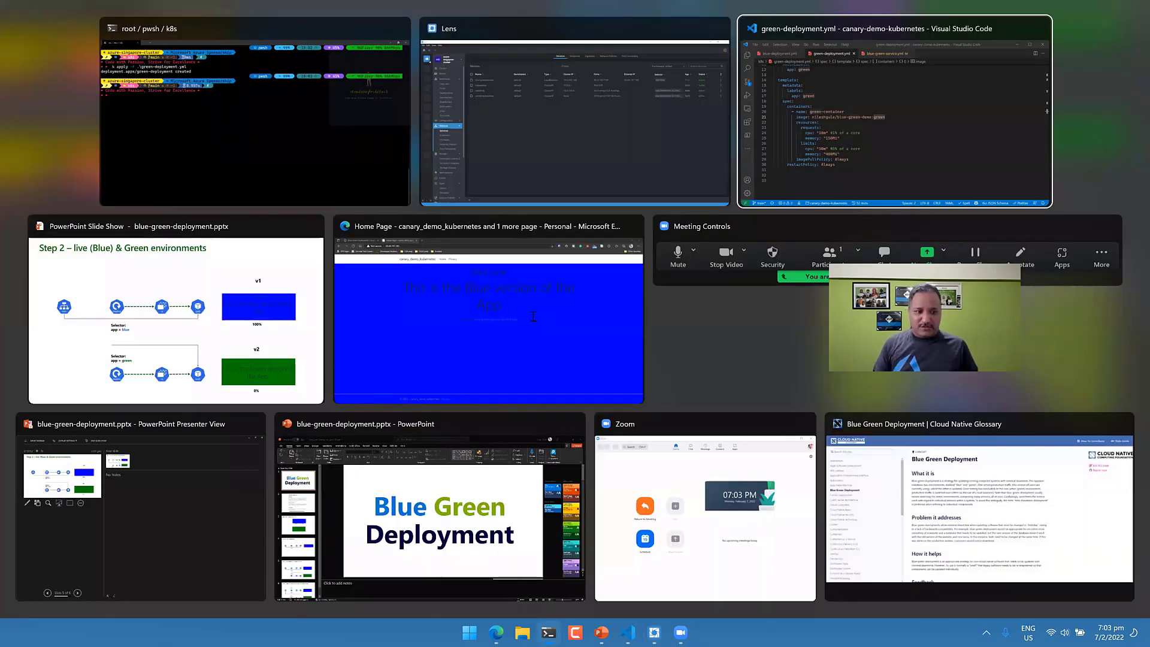
key("Return")
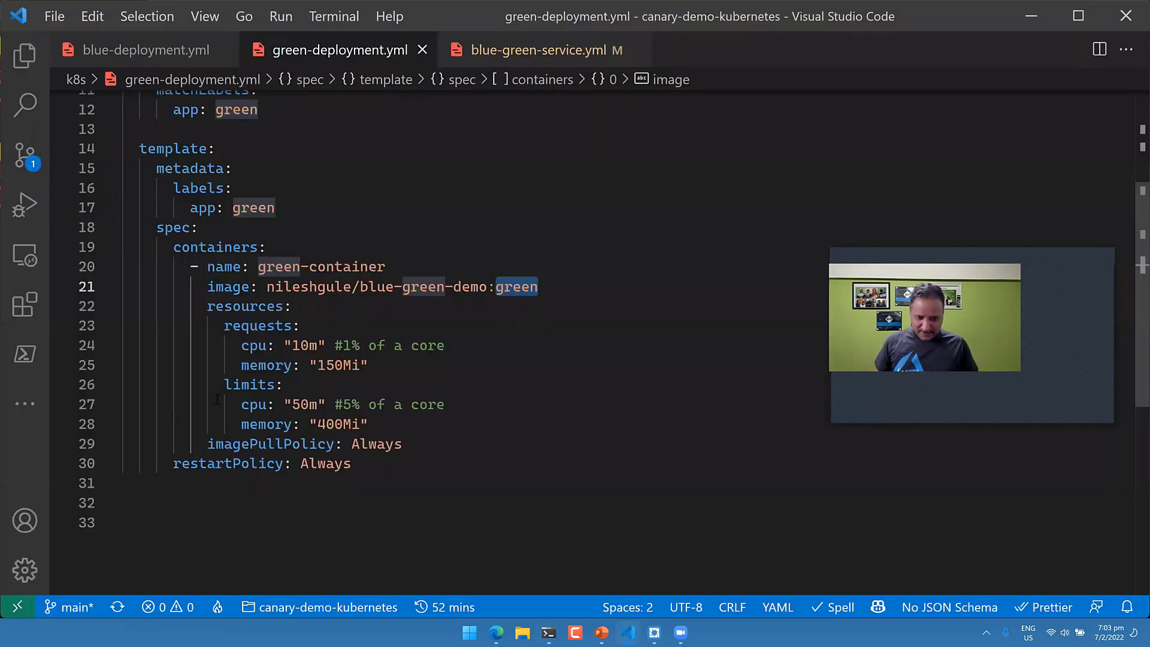
key("ctrl+Tab")
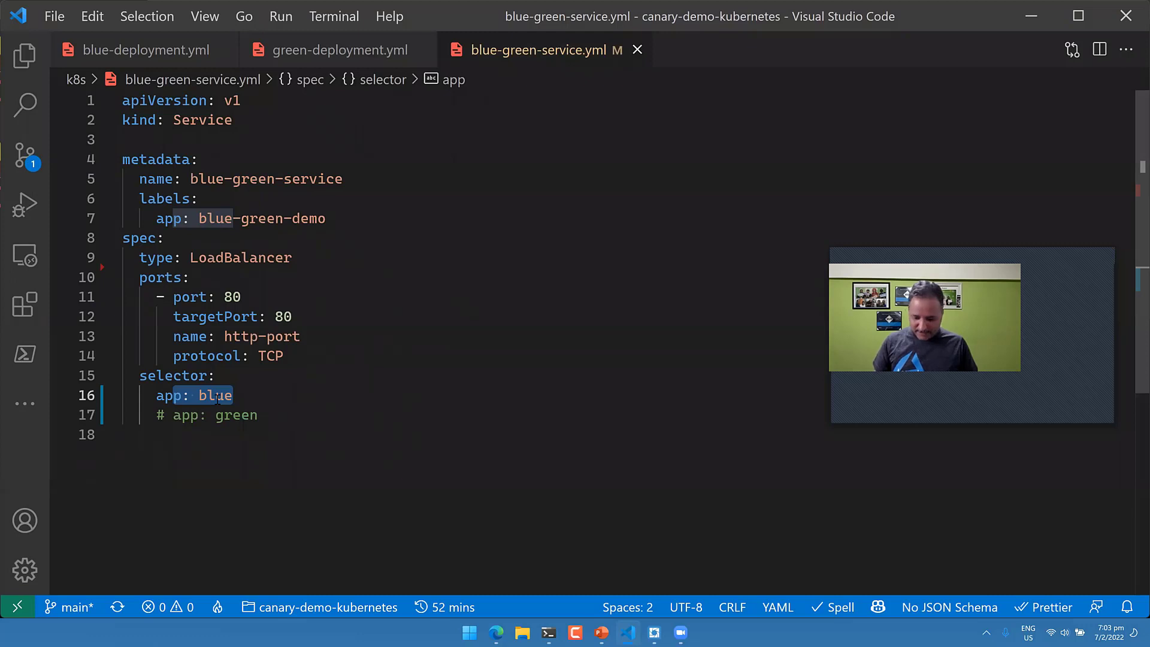
key("ctrl+slash")
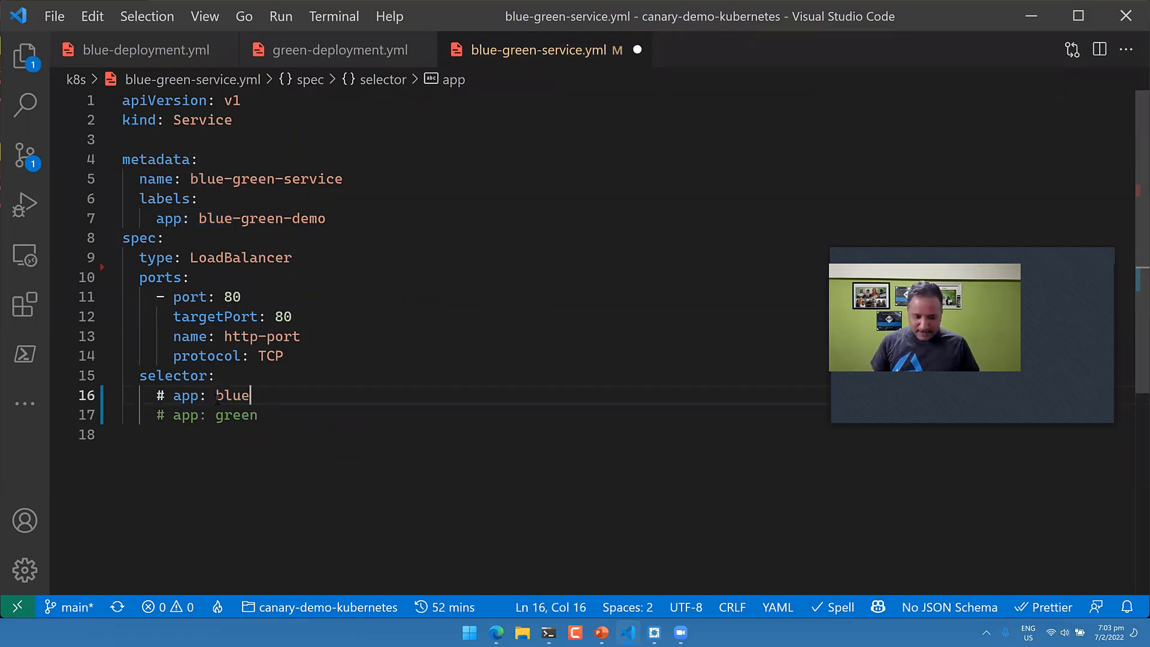
key("Down")
key("ctrl+slash")
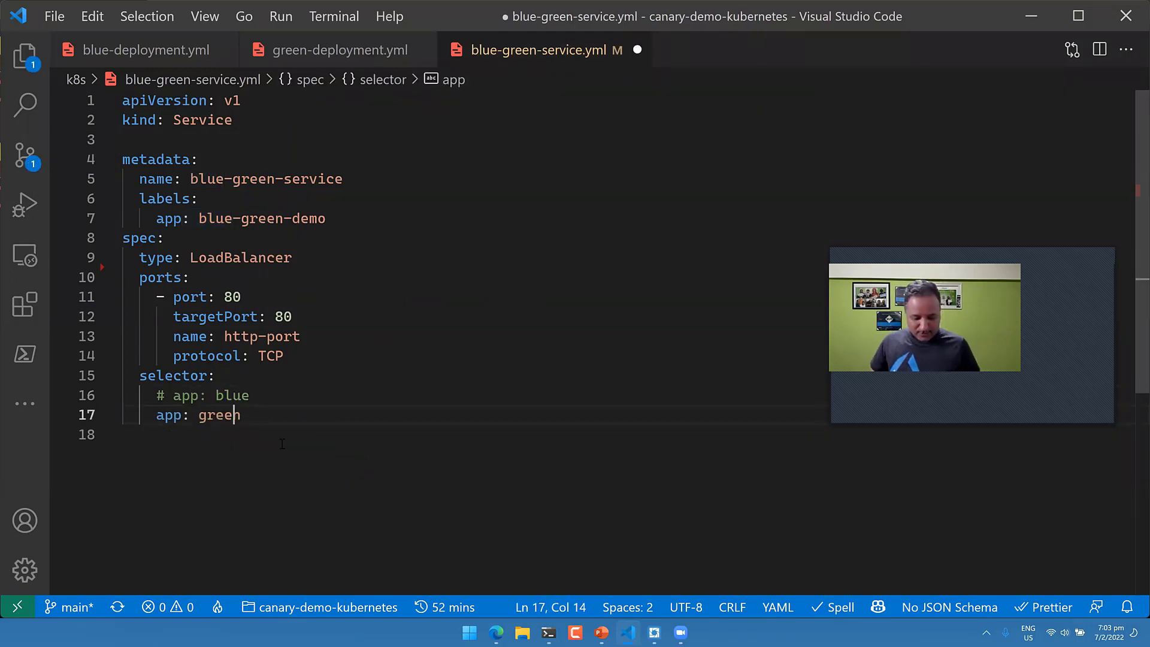
key("ctrl+s")
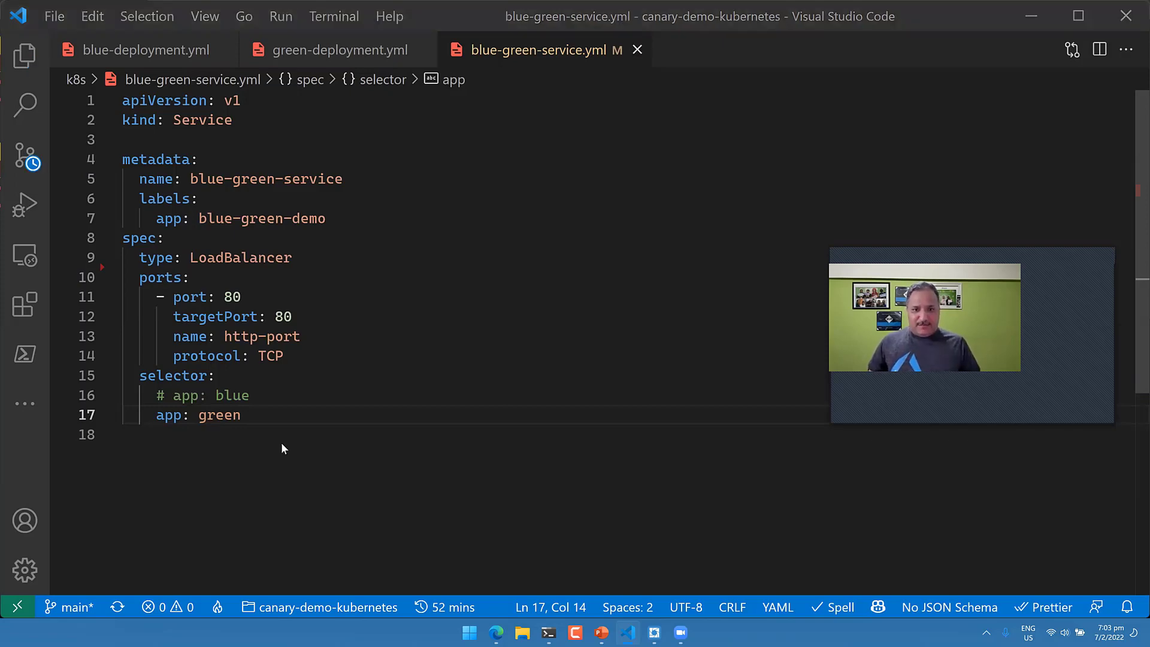
key("alt+Tab")
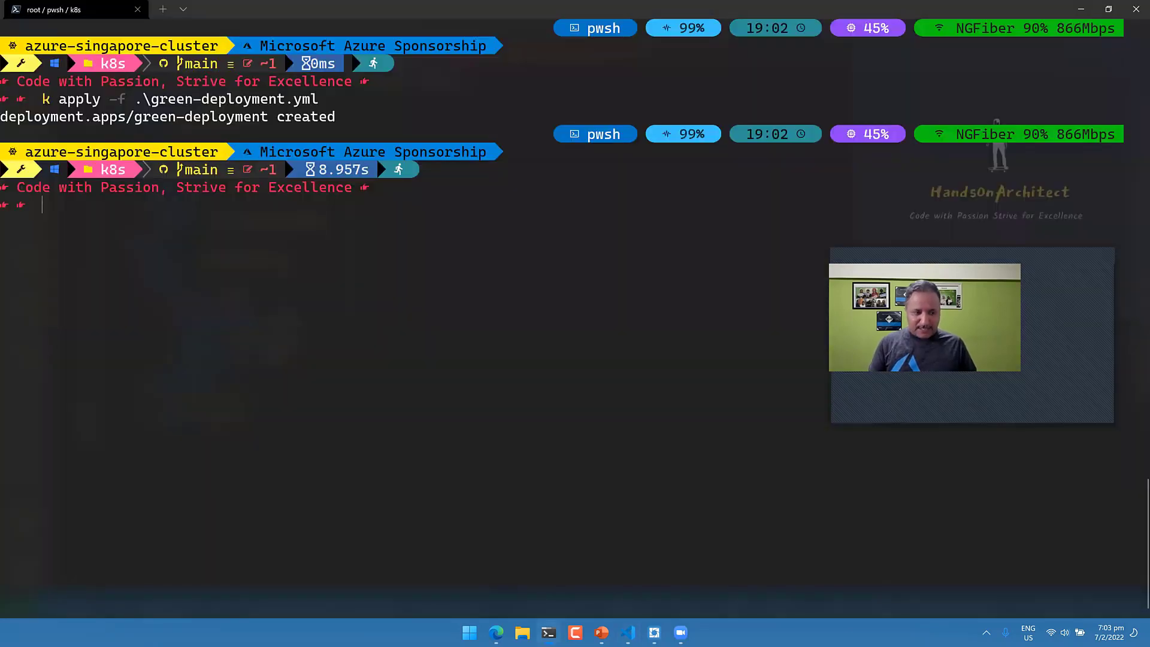
type("k apply")
Run 'k apply -f .\blue-green-service.yml' from history, then open the window overview
key("Down")
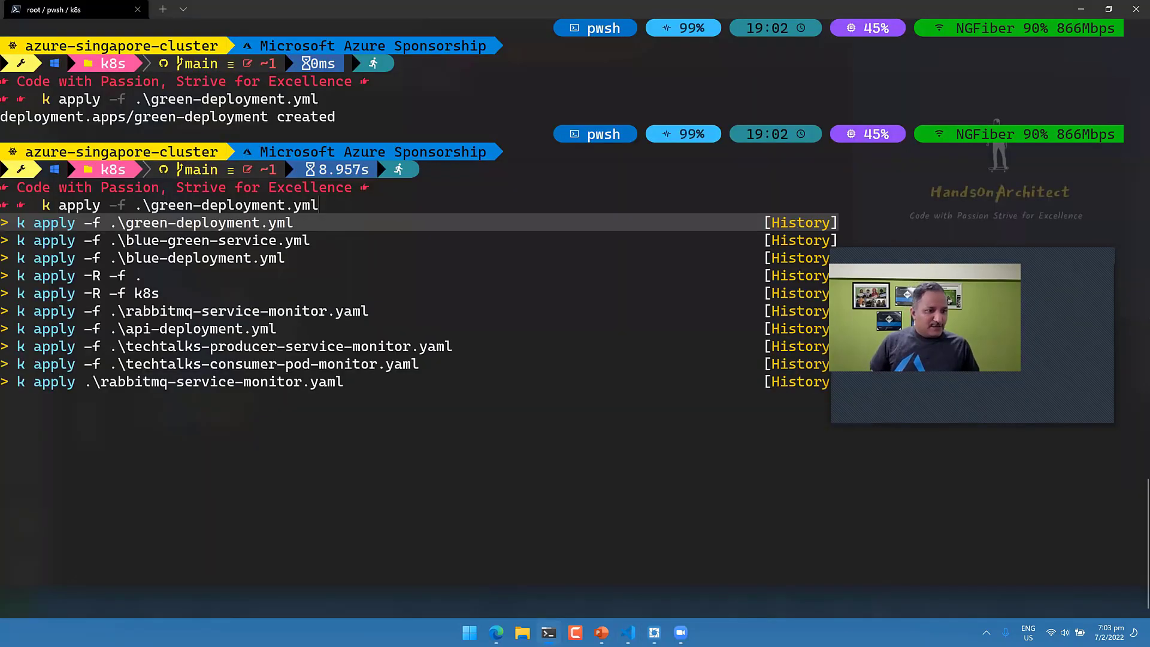
key("Down")
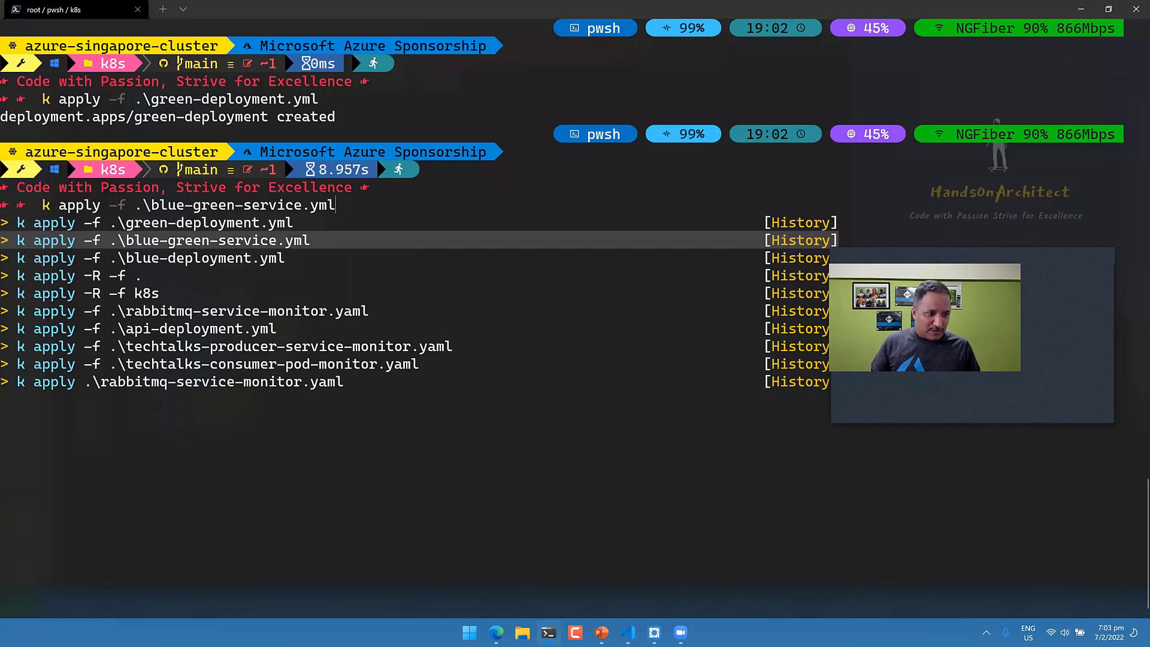
key("Return")
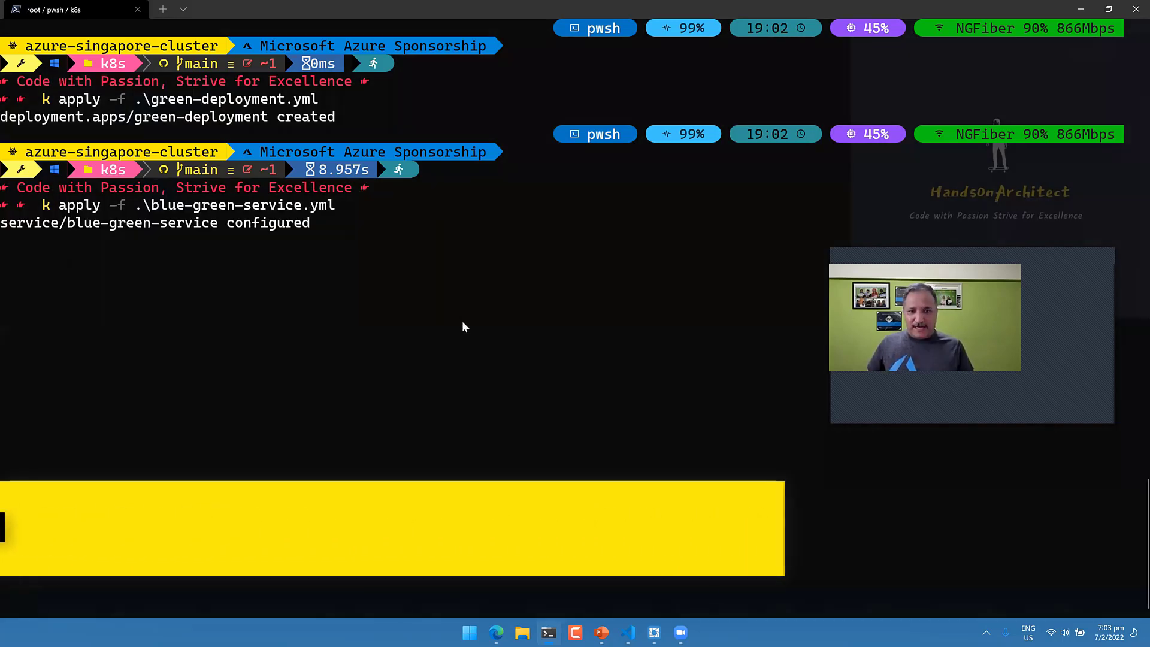
key("alt+Tab")
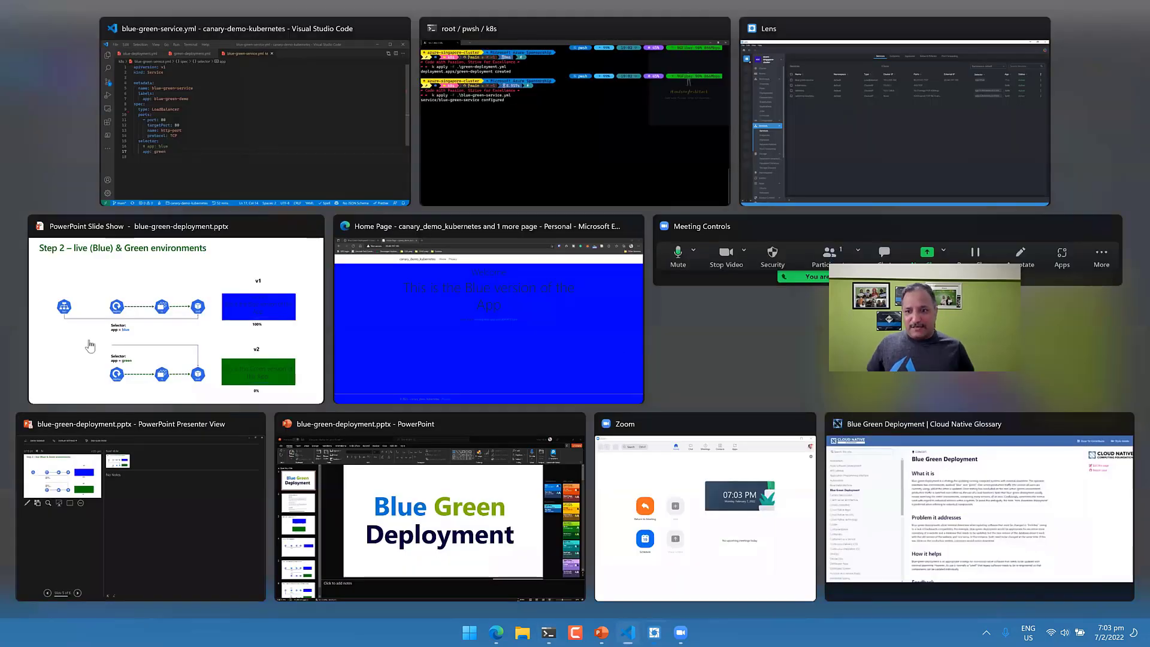
Verify in Lens that blue-green-service selects app=green, then bring up the 20.44.197.185 app page
key("alt+Tab")
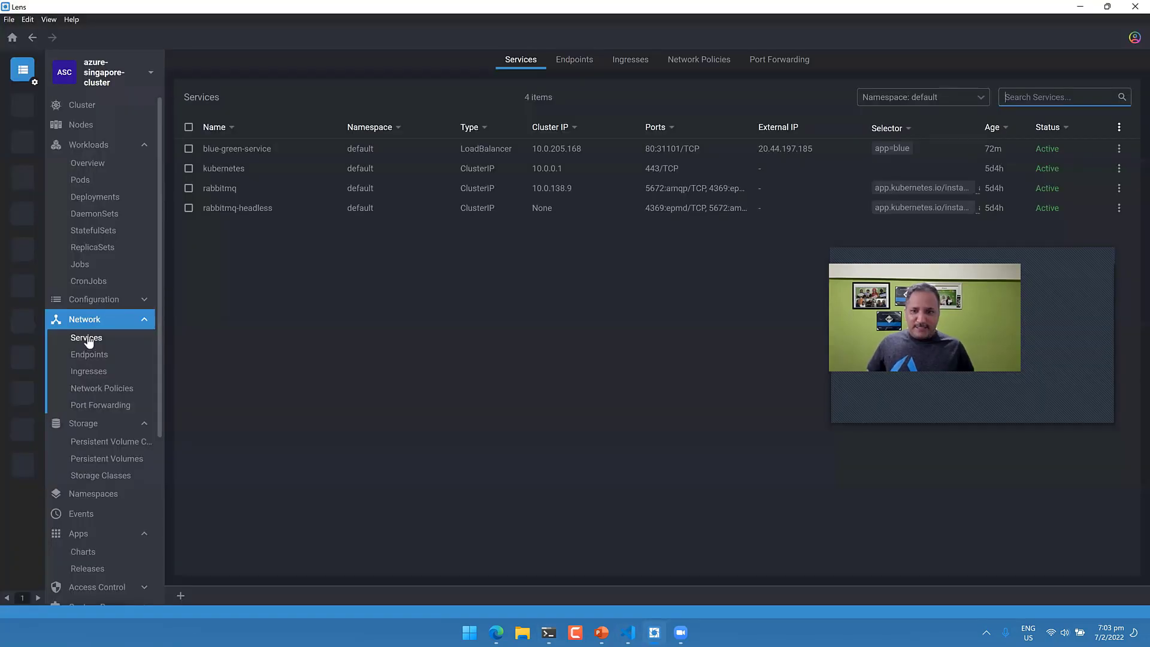
left_click(89, 354)
key("alt+Left")
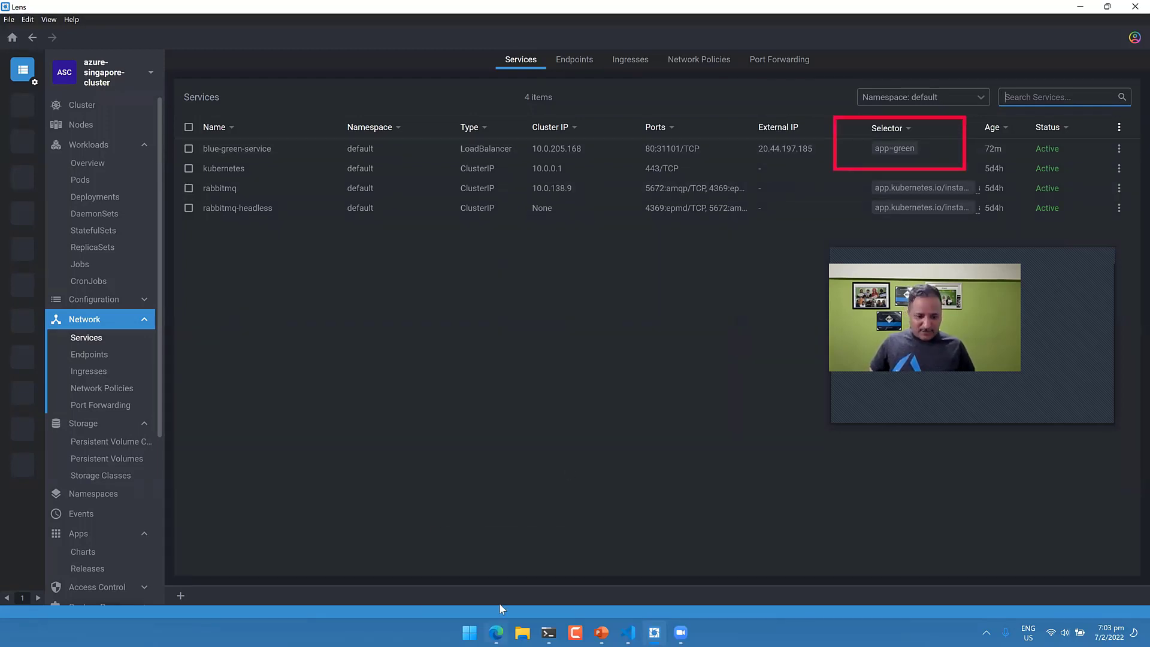
key("alt+Tab")
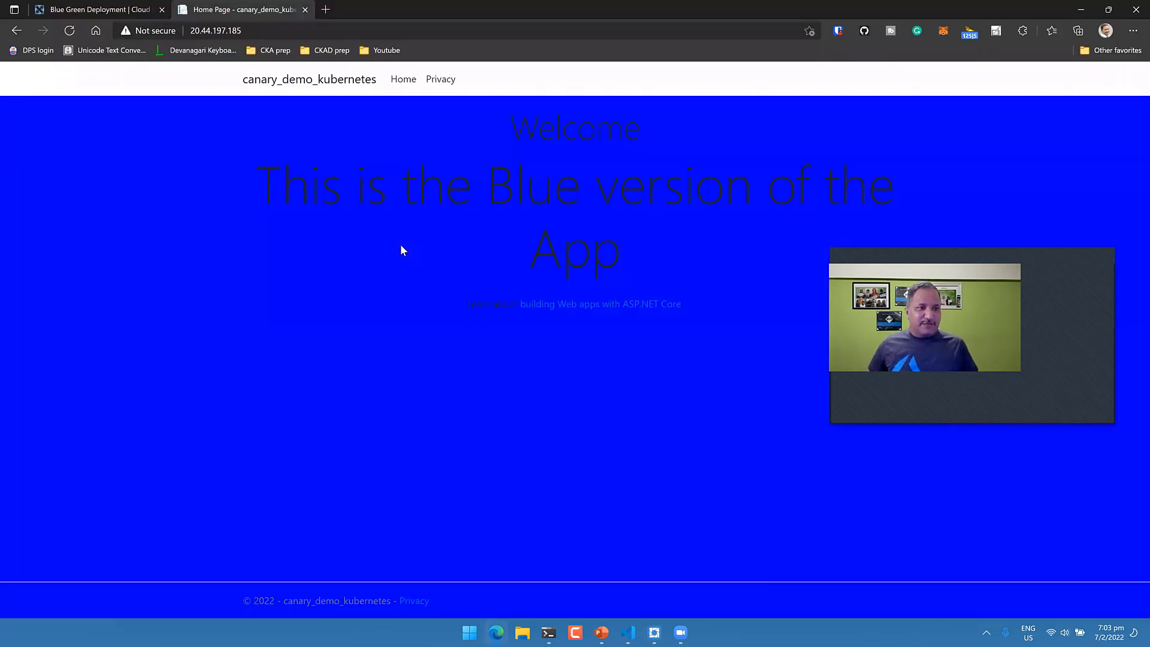
Refresh the 20.44.197.185 page to show the Green version, then bring up the open-windows overview
key("F5")
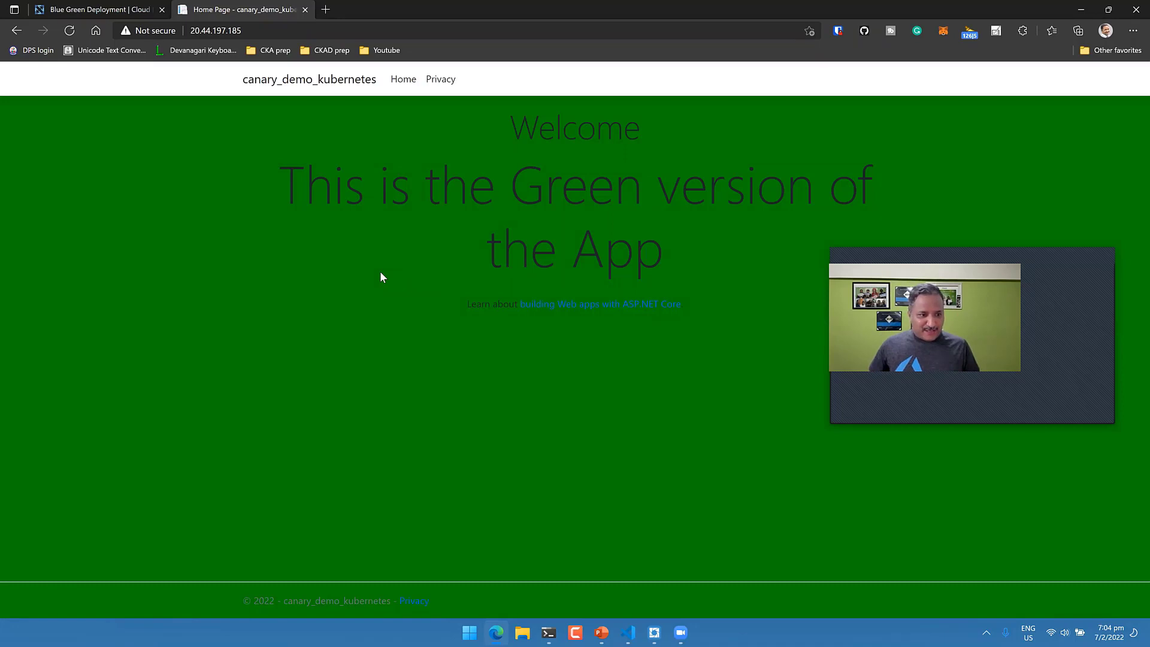
key("alt+Tab")
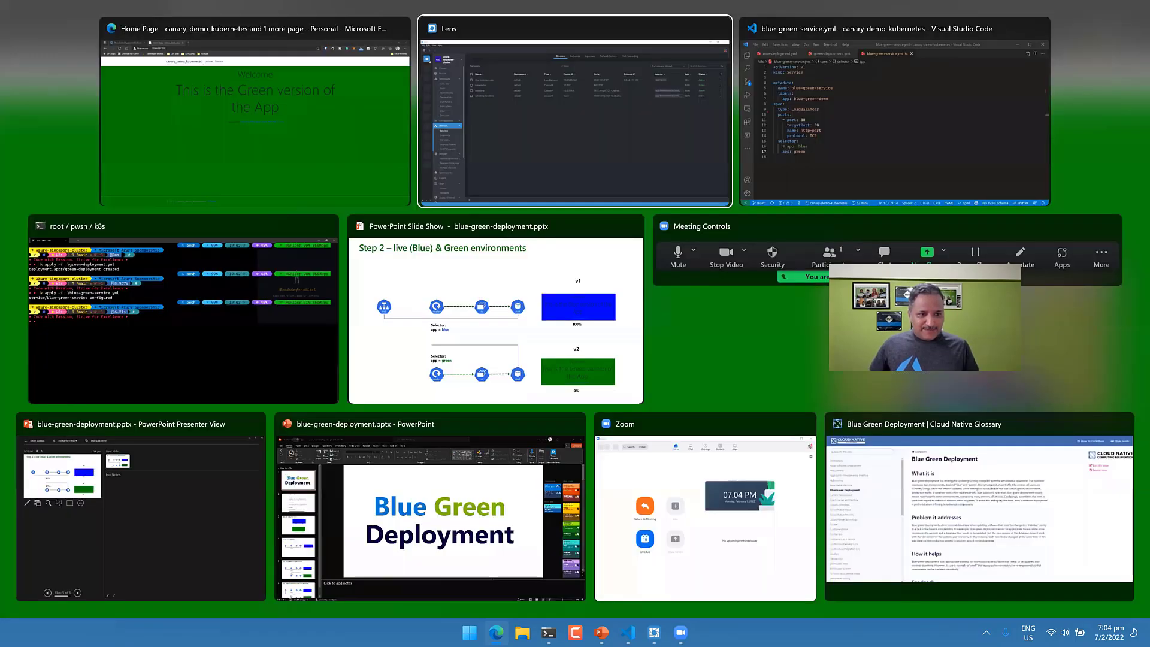